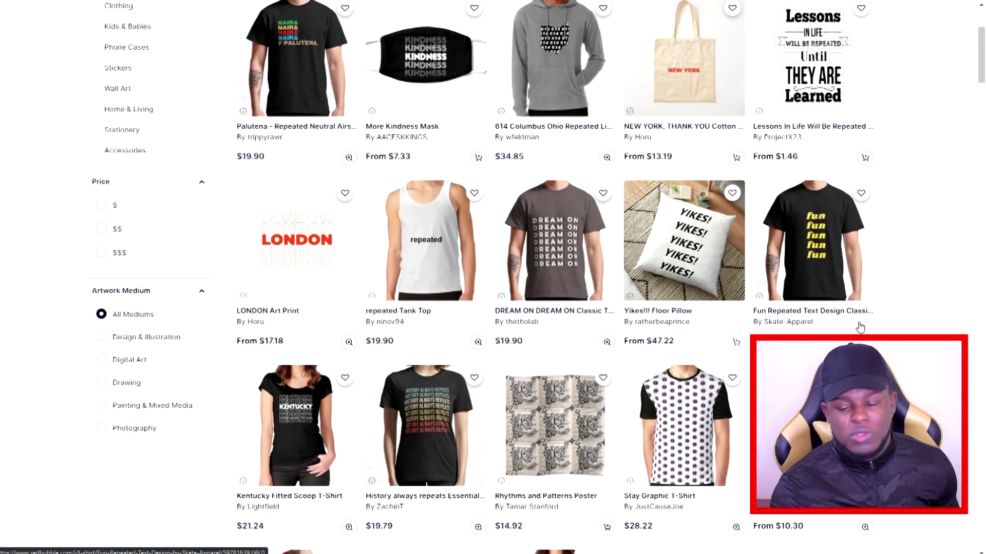
Step: Browse the Redbubble search results for repeated-text designs on shirts, stickers, masks and other products
scroll(860, 326, "up", 3)
scroll(860, 327, "down", 4)
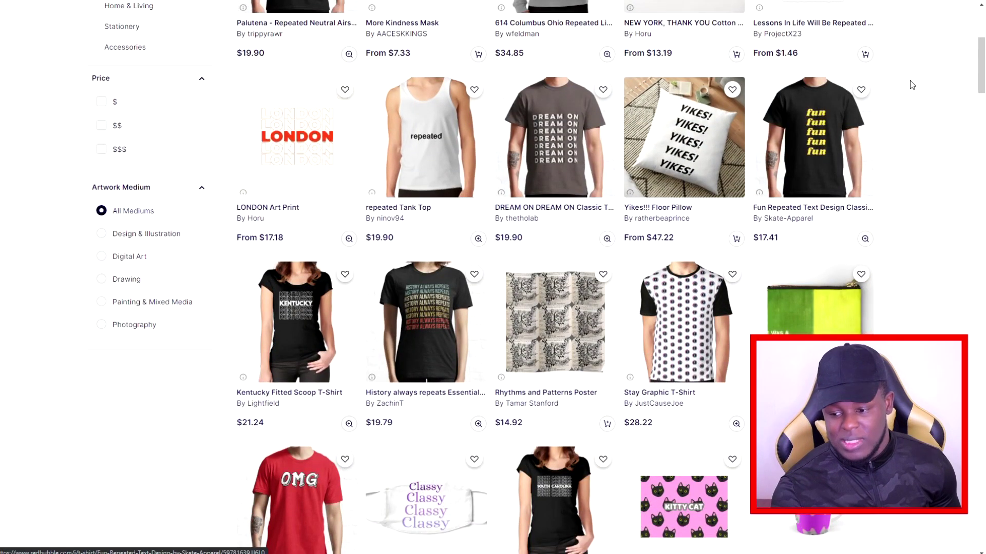
scroll(930, 125, "down", 3)
scroll(929, 125, "down", 7)
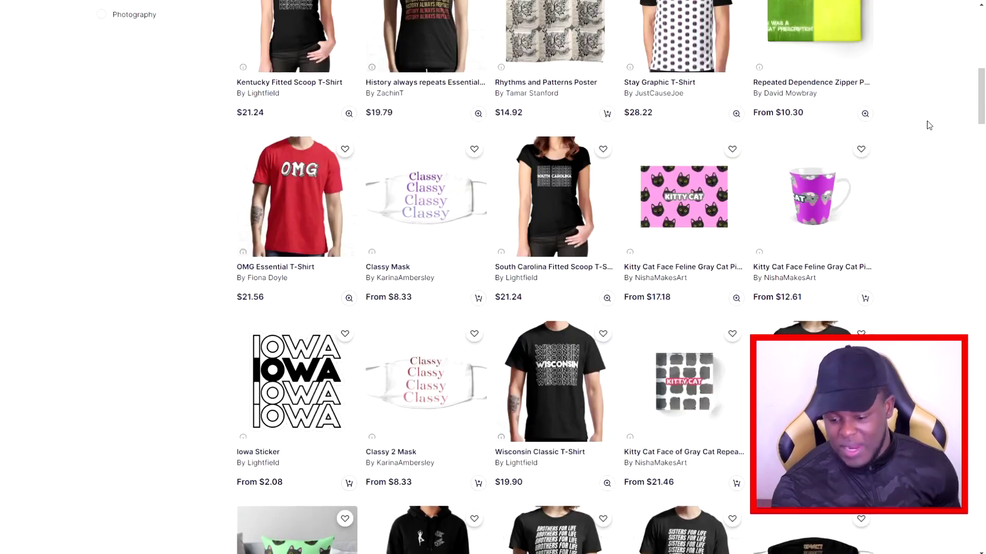
scroll(929, 125, "down", 2)
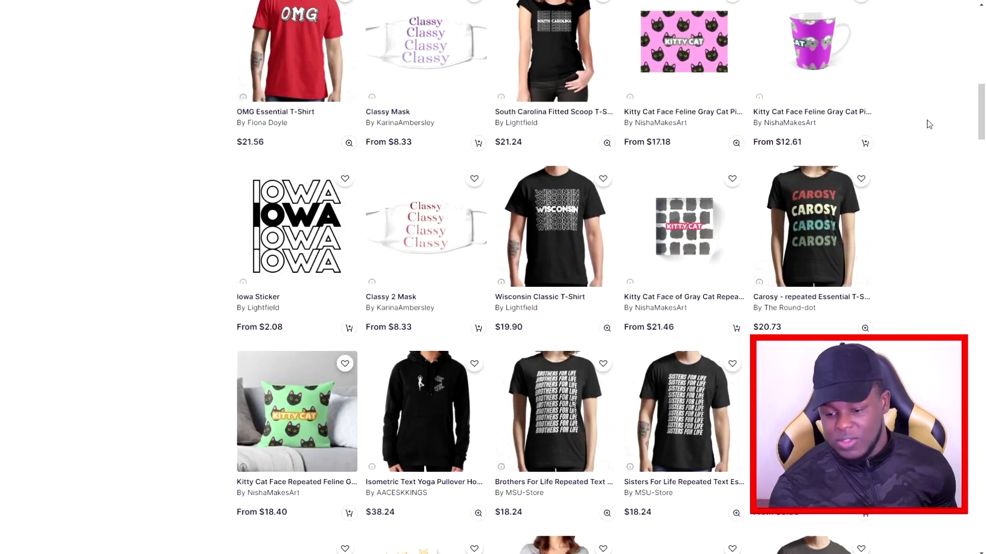
scroll(929, 125, "down", 2)
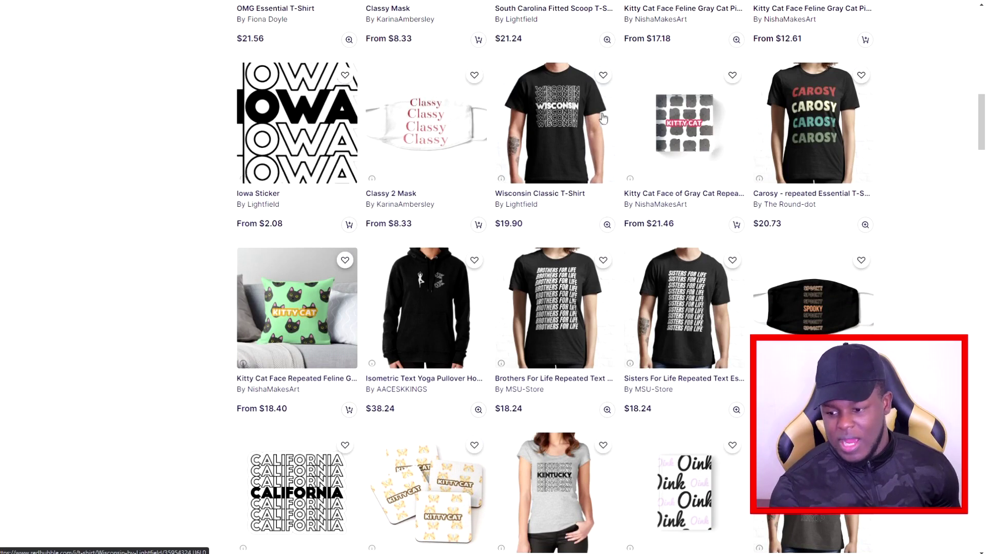
scroll(348, 289, "down", 4)
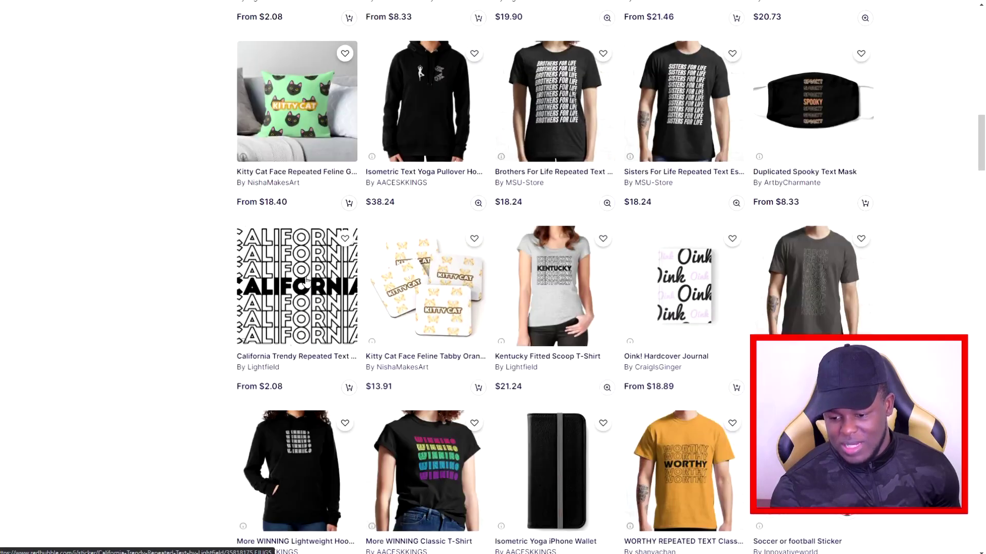
scroll(413, 297, "down", 3)
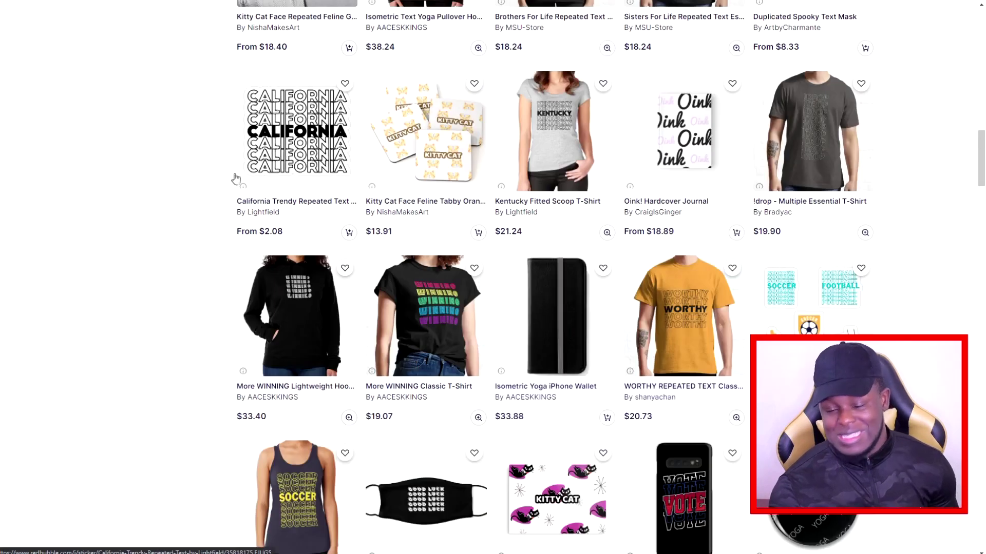
scroll(242, 177, "down", 4)
scroll(261, 200, "down", 1)
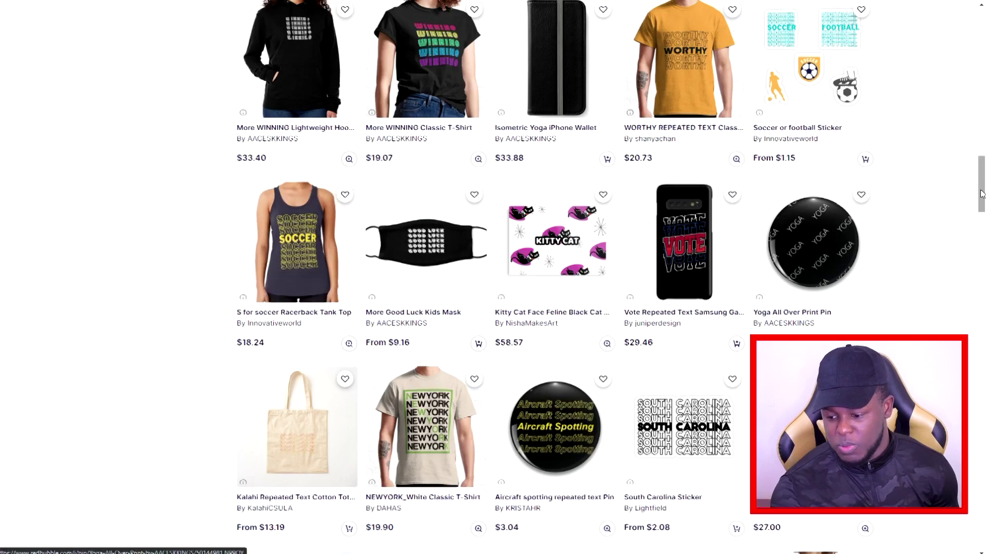
scroll(736, 279, "down", 5)
scroll(980, 195, "down", 8)
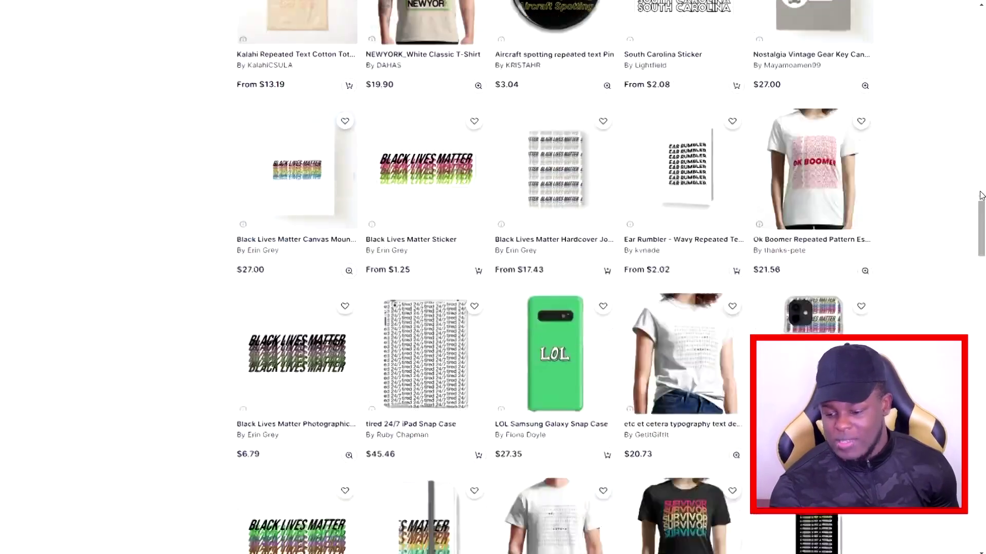
scroll(980, 195, "down", 5)
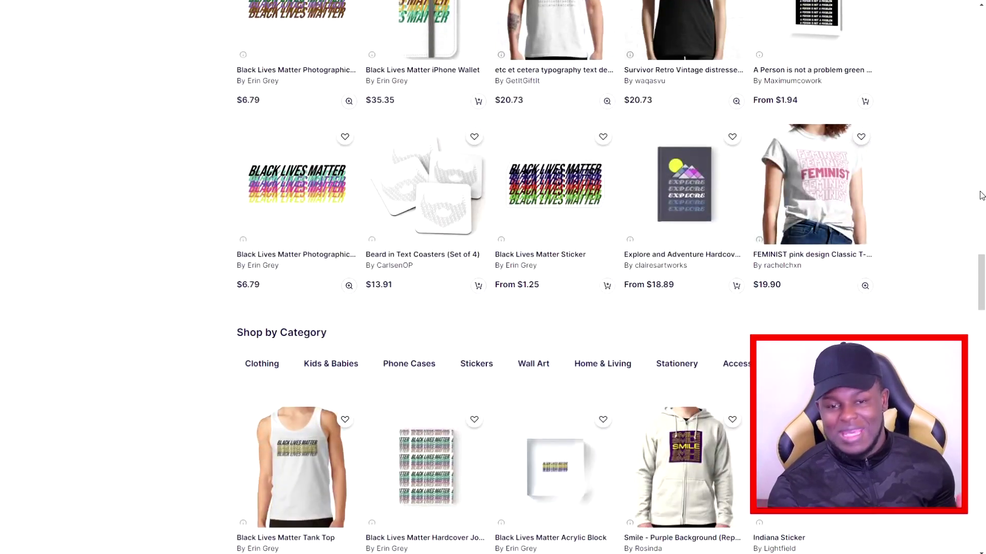
scroll(981, 195, "down", 8)
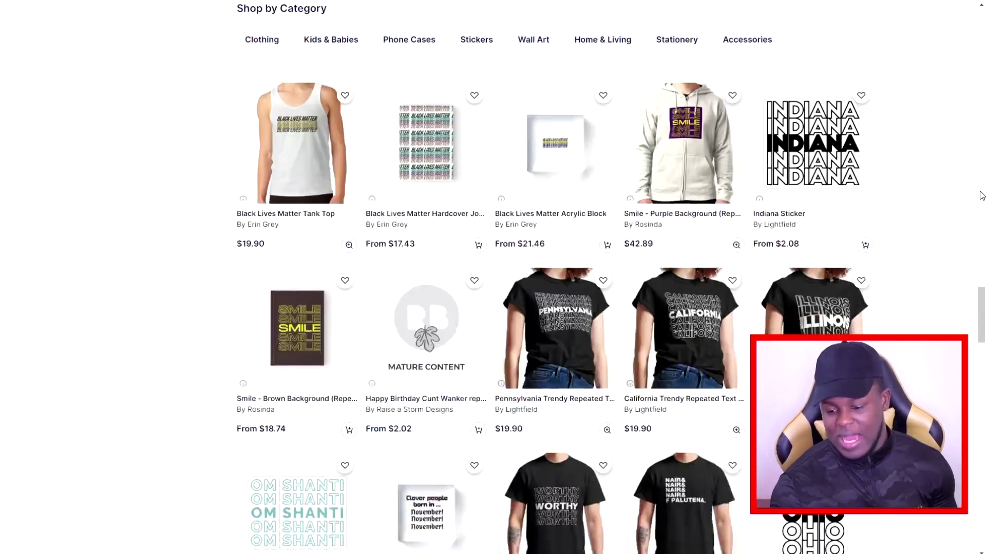
scroll(980, 195, "down", 3)
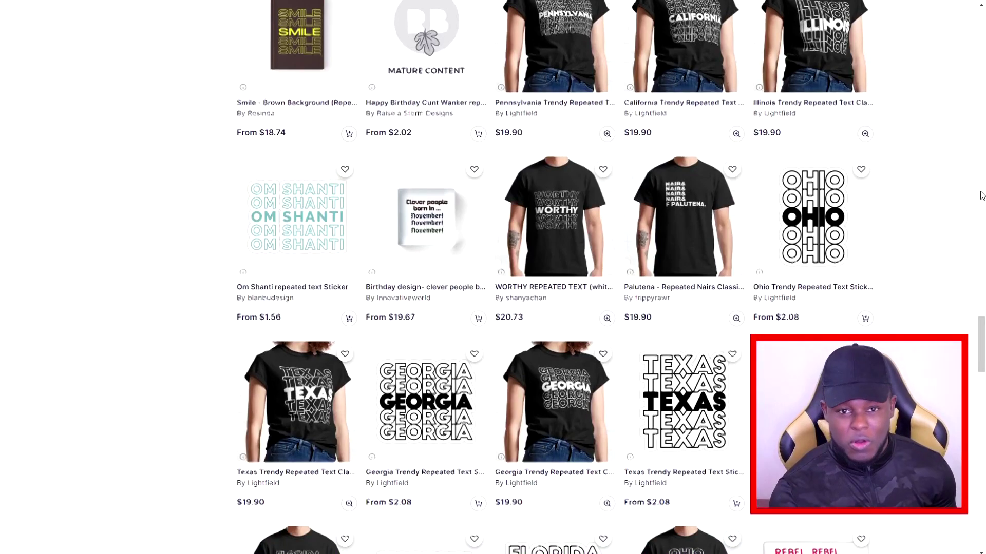
scroll(980, 195, "up", 2)
scroll(981, 195, "up", 7)
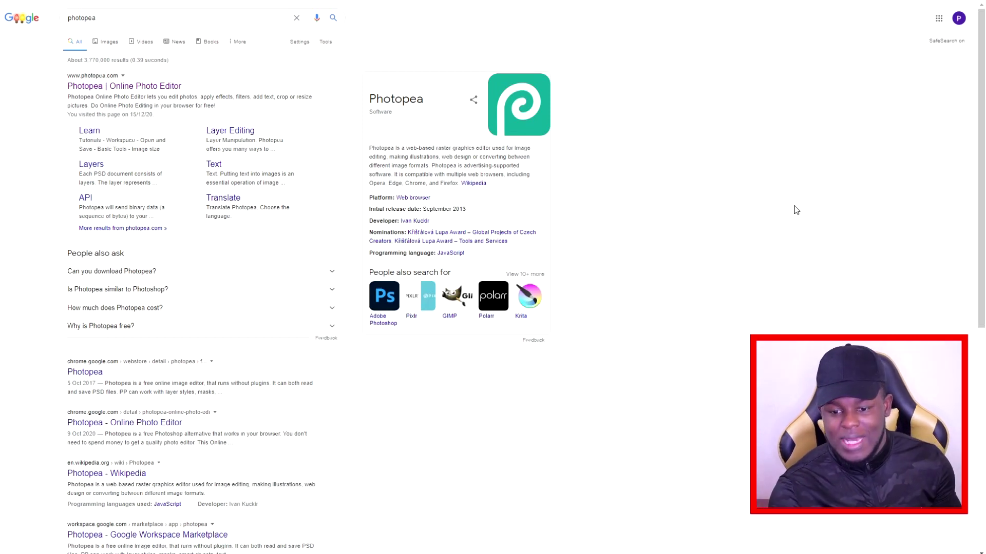
Step: Open Photopea from the search results and create a new project with width 5000 px, height 7100 px and 150 DPI
left_click(116, 87)
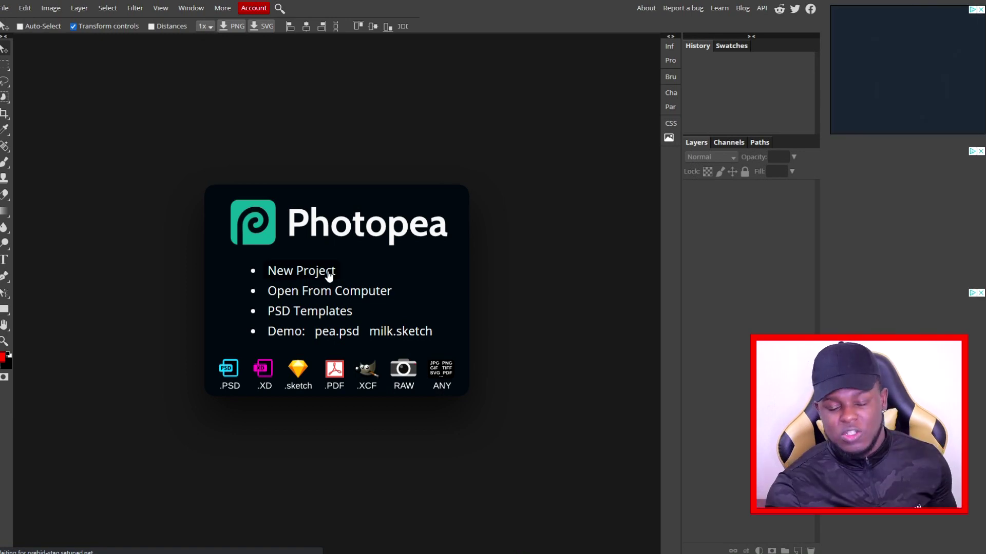
left_click(288, 266)
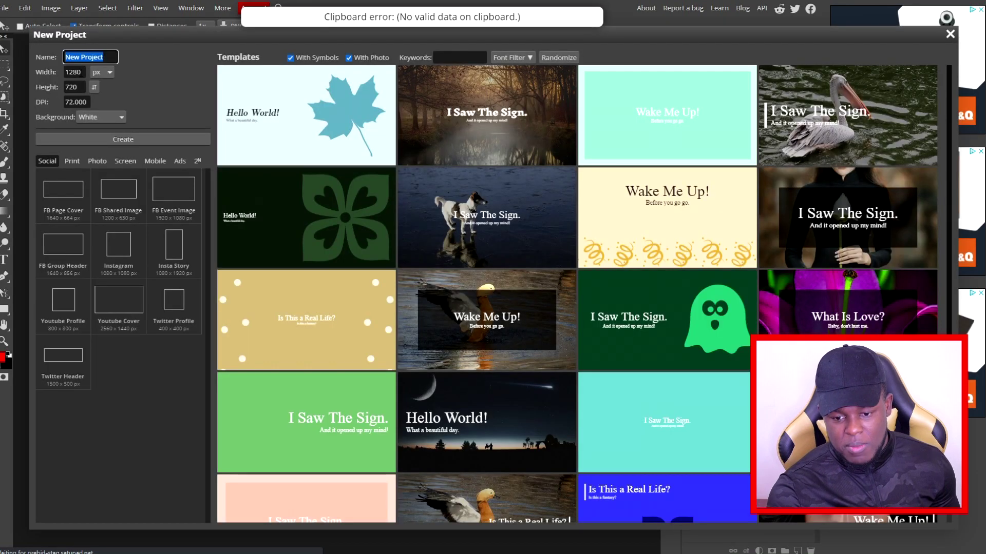
key("Tab")
type("5000")
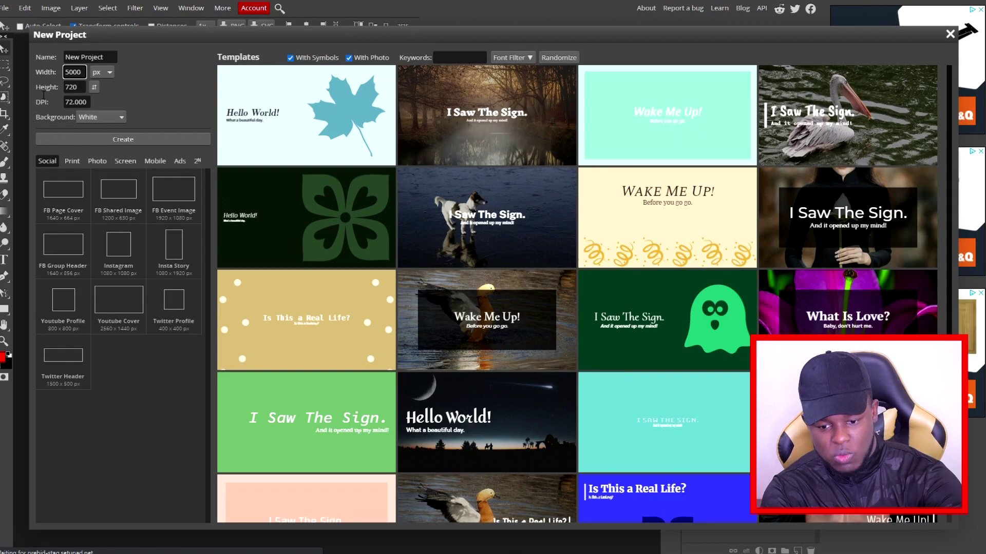
key("Tab")
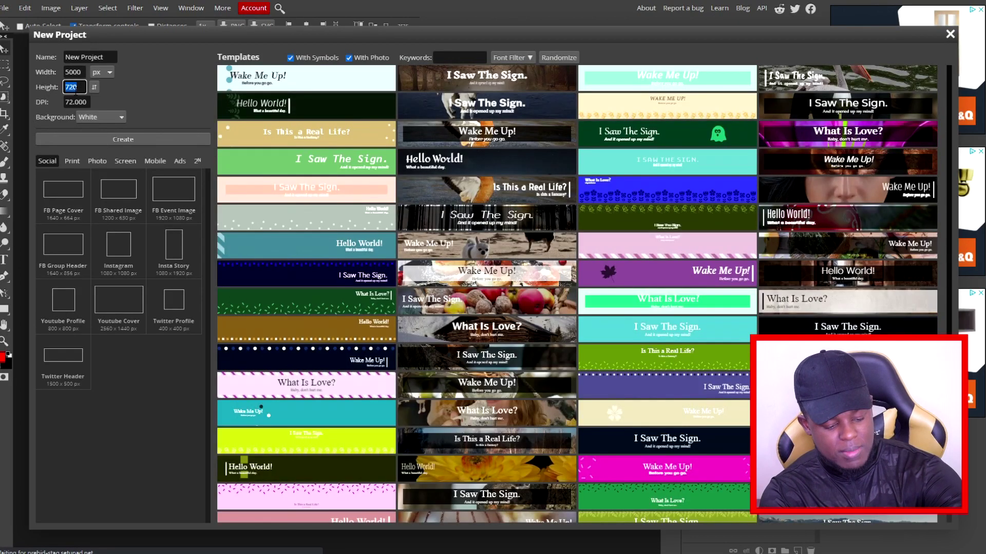
type("71")
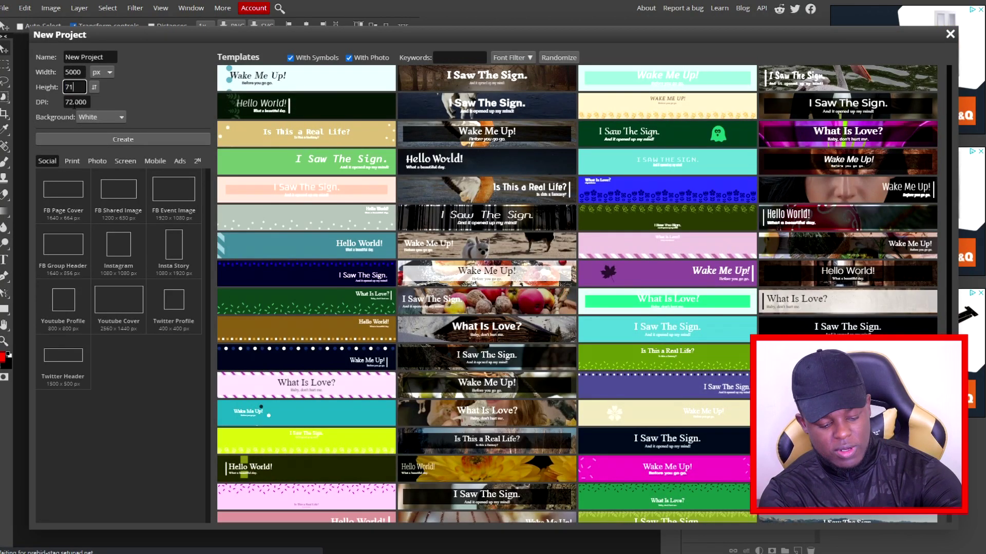
type("00")
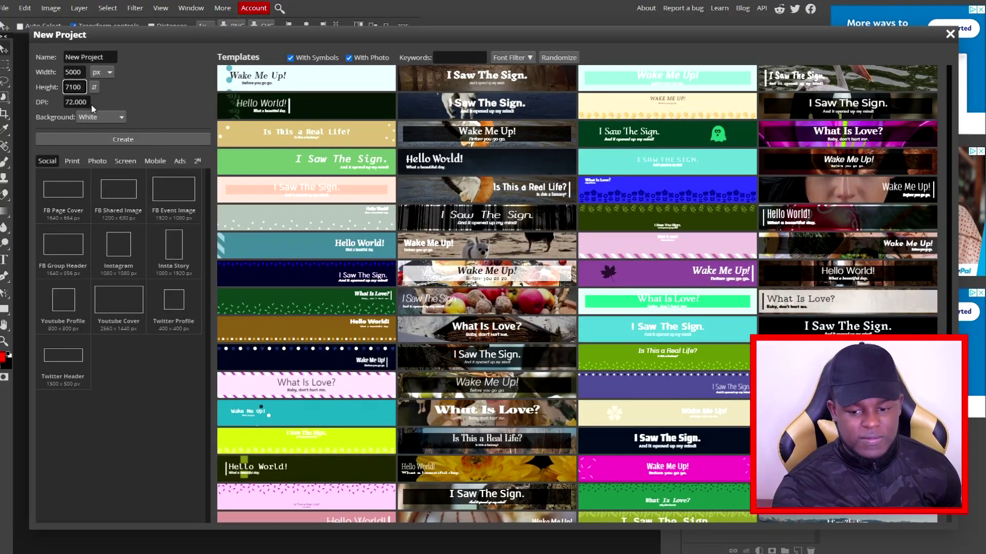
key("Tab")
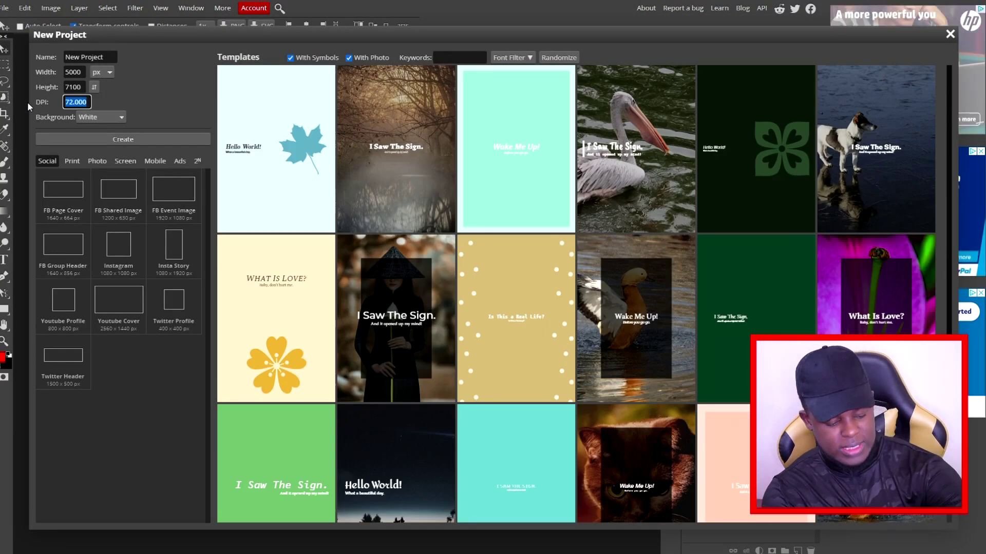
type("150")
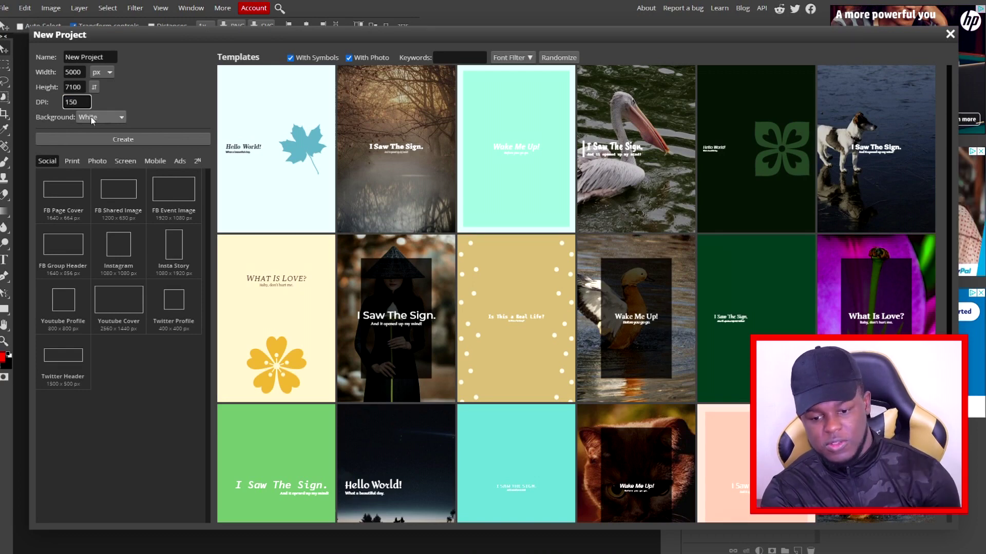
left_click(148, 140)
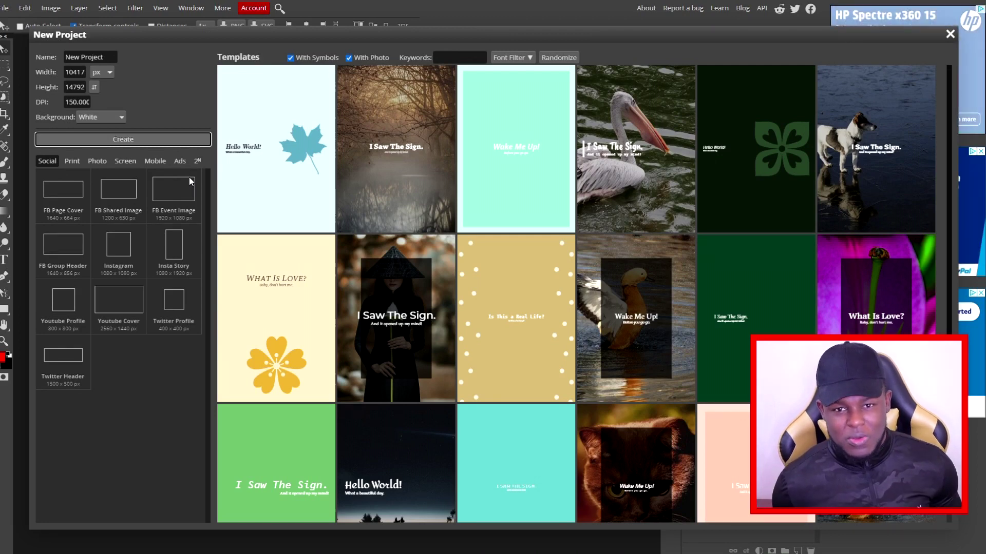
key("Return")
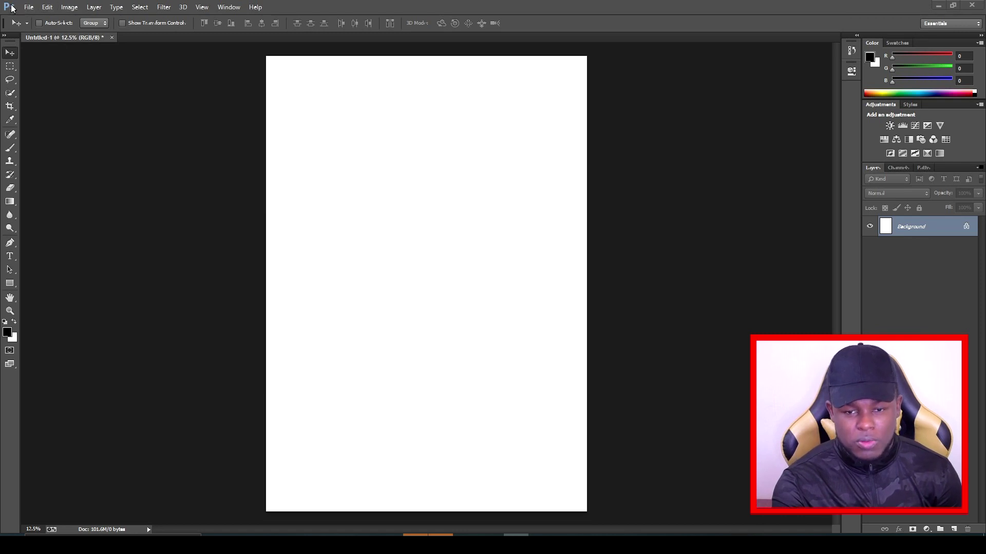
Step: Switch to Photoshop and review the size and resolution settings for a new document without creating one
left_click(33, 7)
left_click(40, 16)
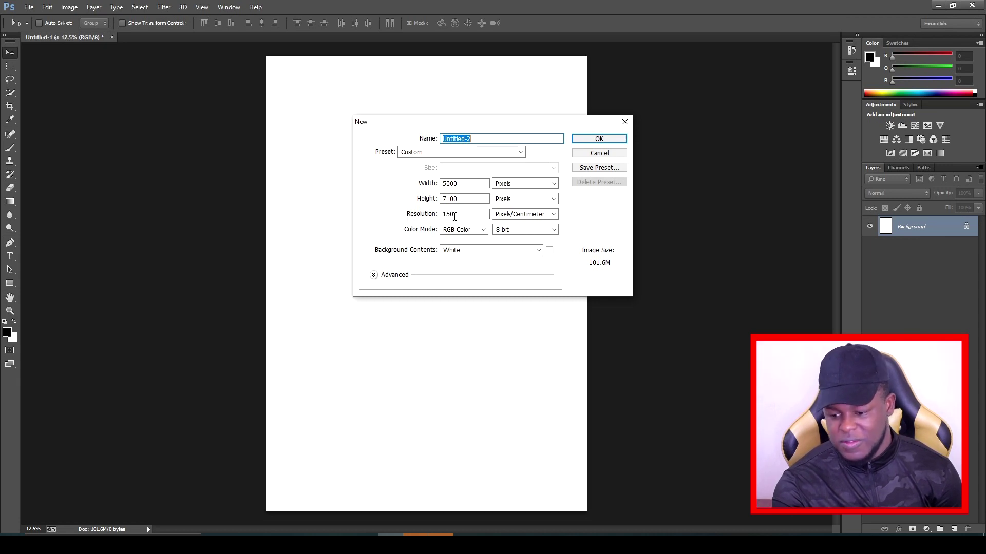
left_click(596, 154)
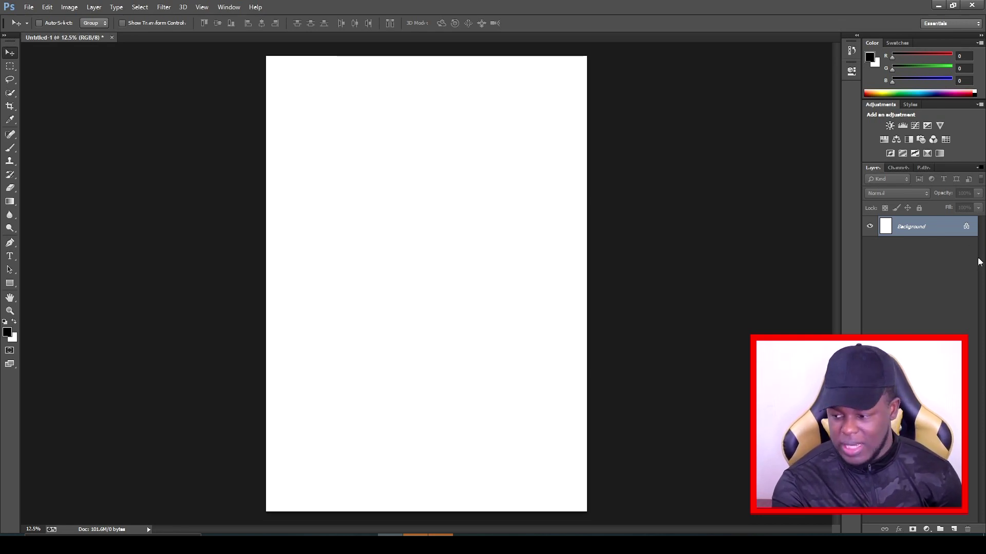
Step: Convert the locked Background layer into a regular layer with the default settings
double_click(949, 232)
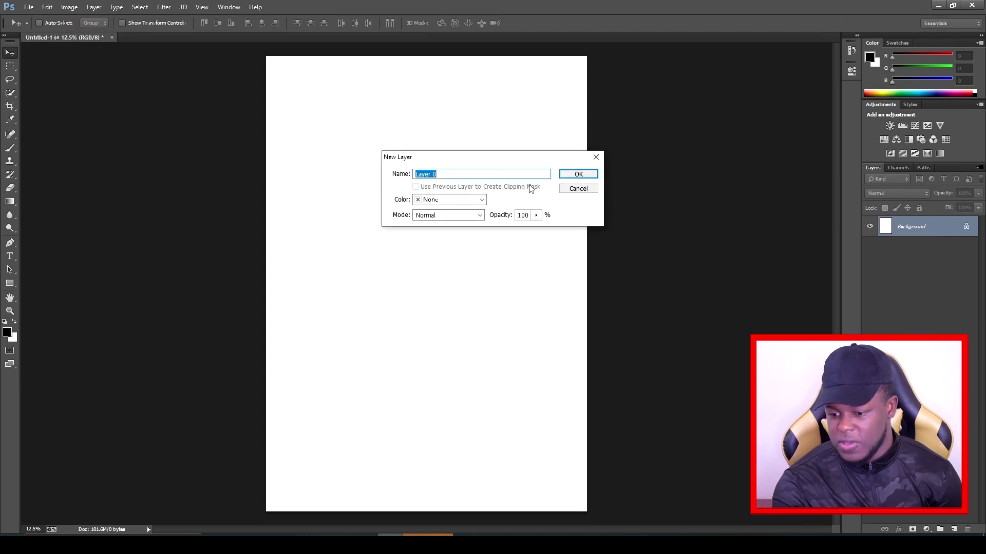
left_click(570, 179)
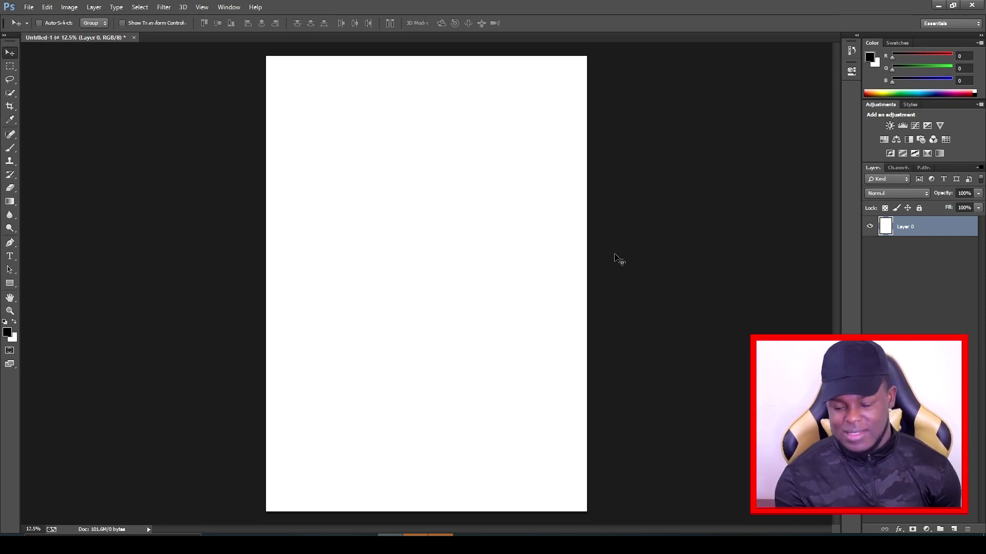
Step: Add a text layer reading "england" in the upper part of the blank canvas
left_click(10, 256)
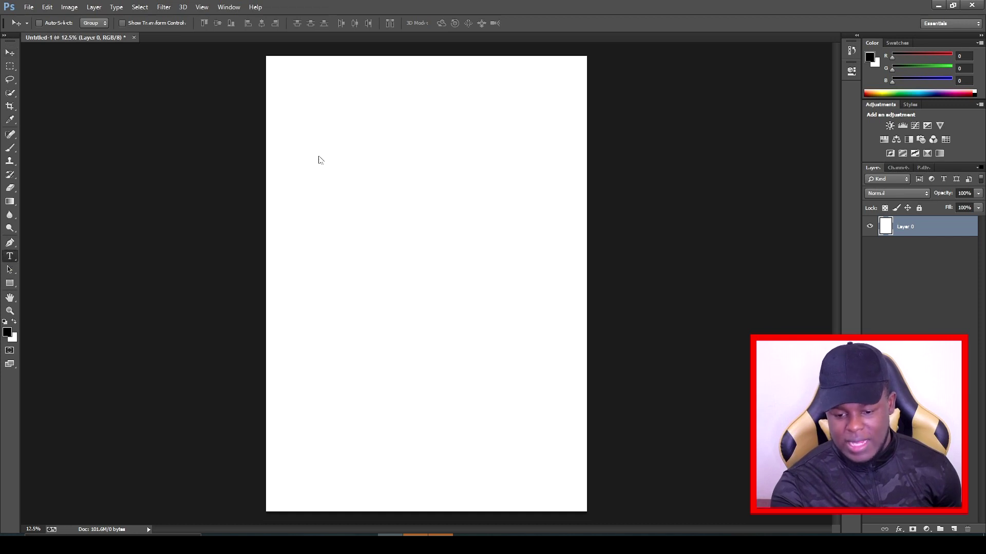
left_click(324, 152)
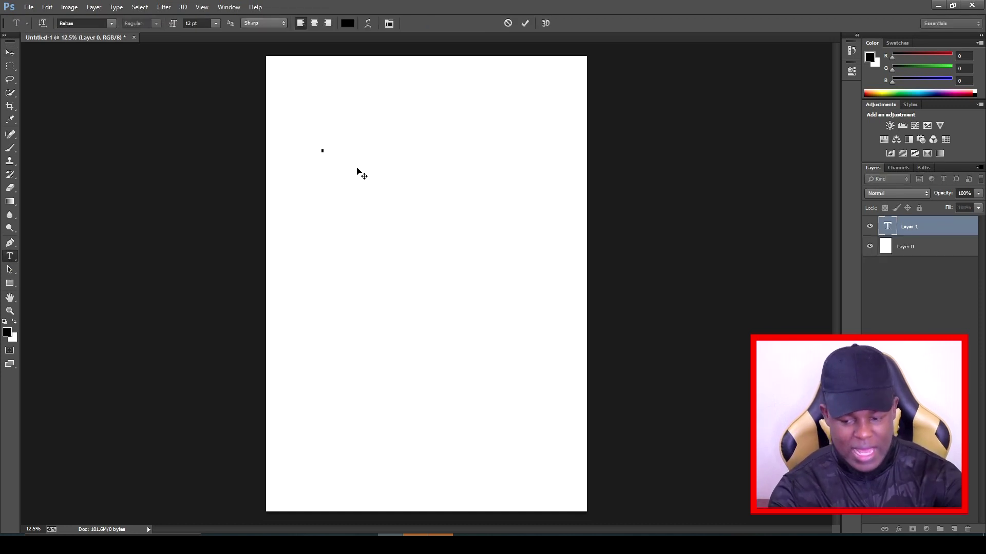
type("a")
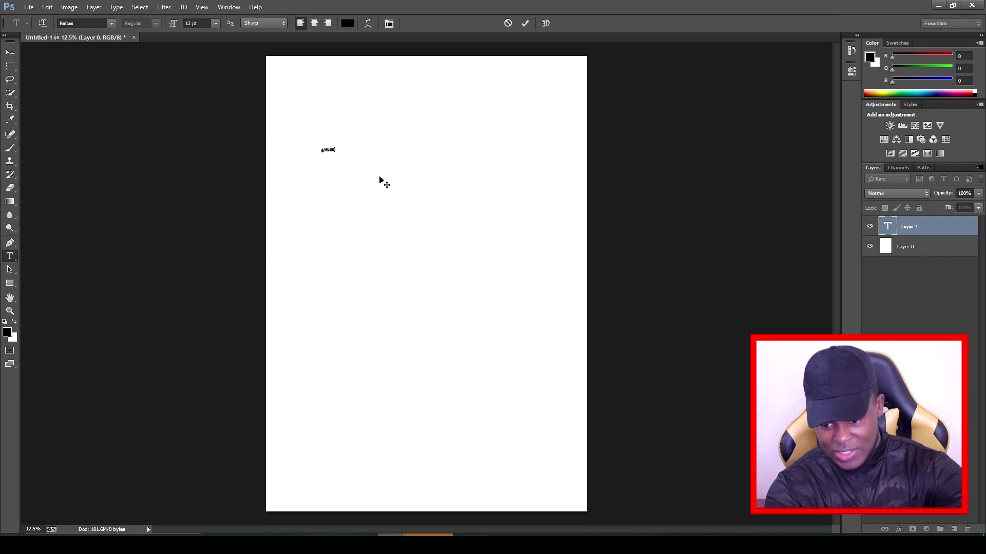
left_click(10, 53)
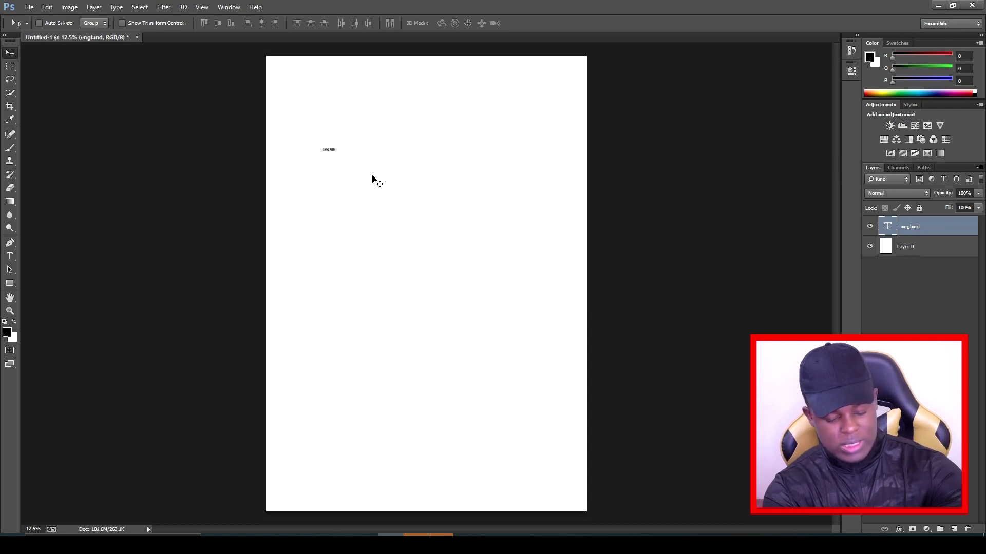
Step: Scale the "england" text up proportionally to about 1957% so it spans most of the canvas width
key("ctrl+t")
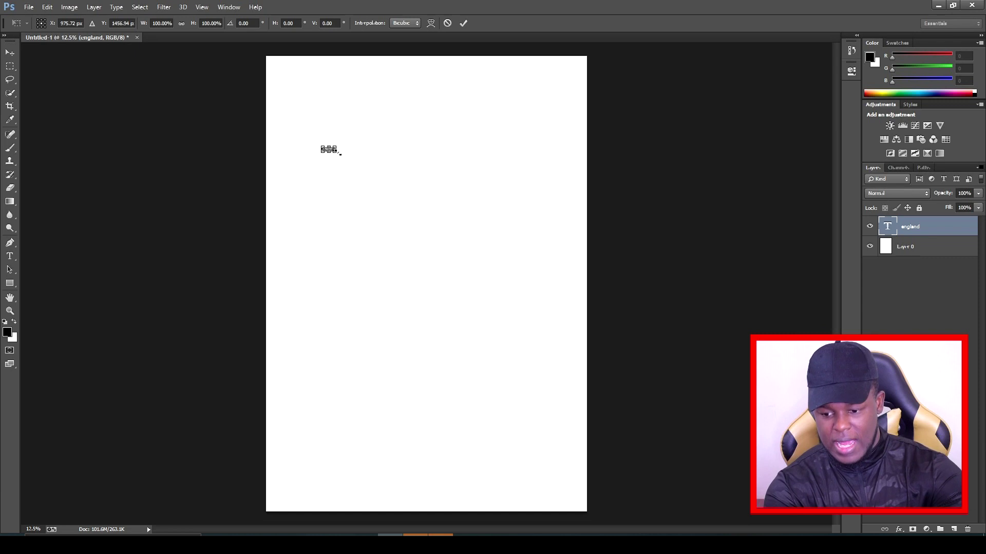
left_click_drag(335, 154, 537, 257)
left_click_drag(323, 148, 286, 131)
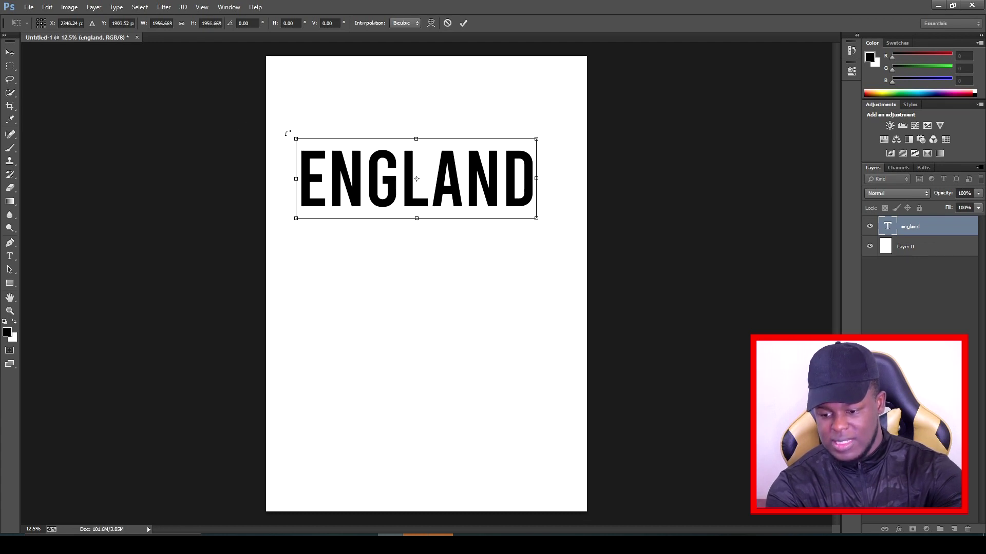
left_click(9, 53)
left_click(440, 205)
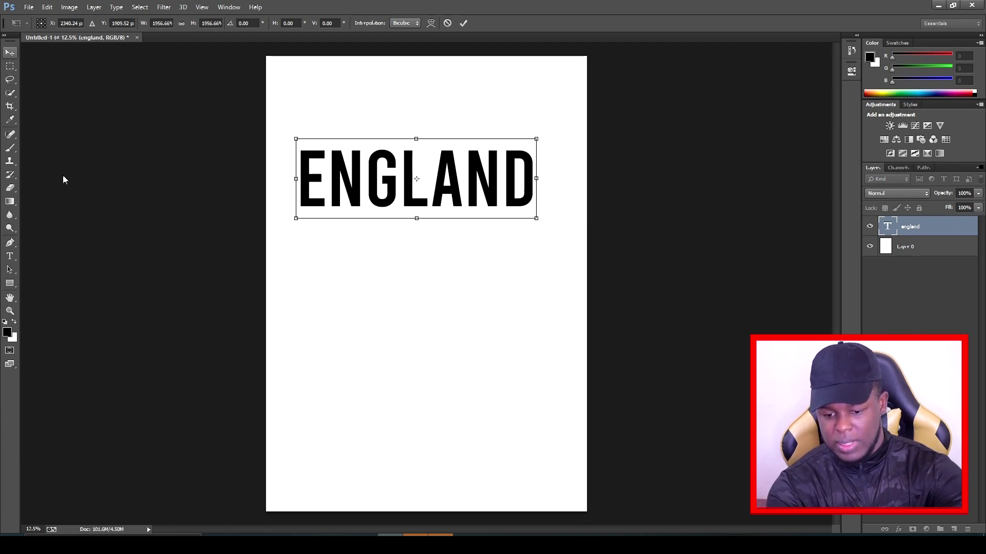
Step: Apply the text scaling and change the font of the whole word to Impact
left_click(10, 258)
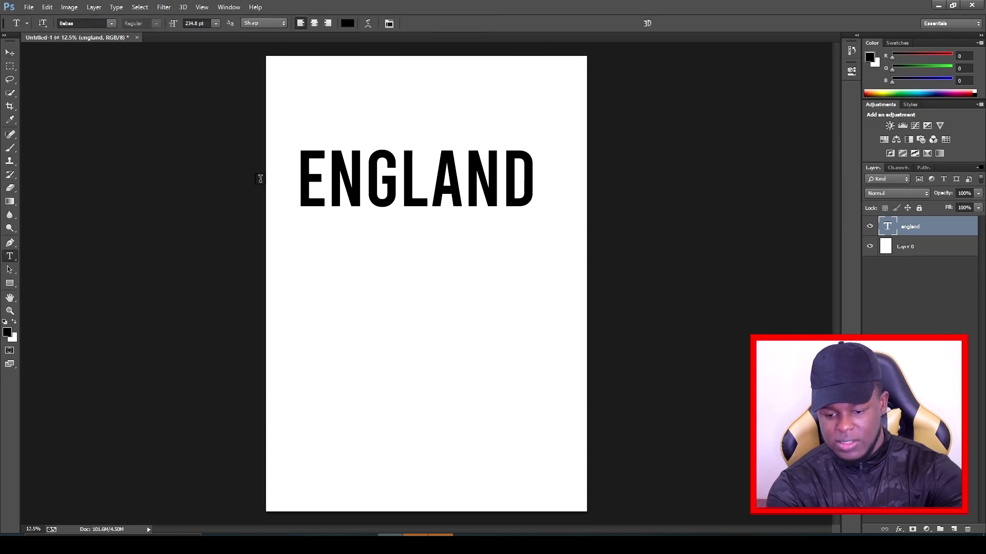
left_click_drag(310, 186, 537, 178)
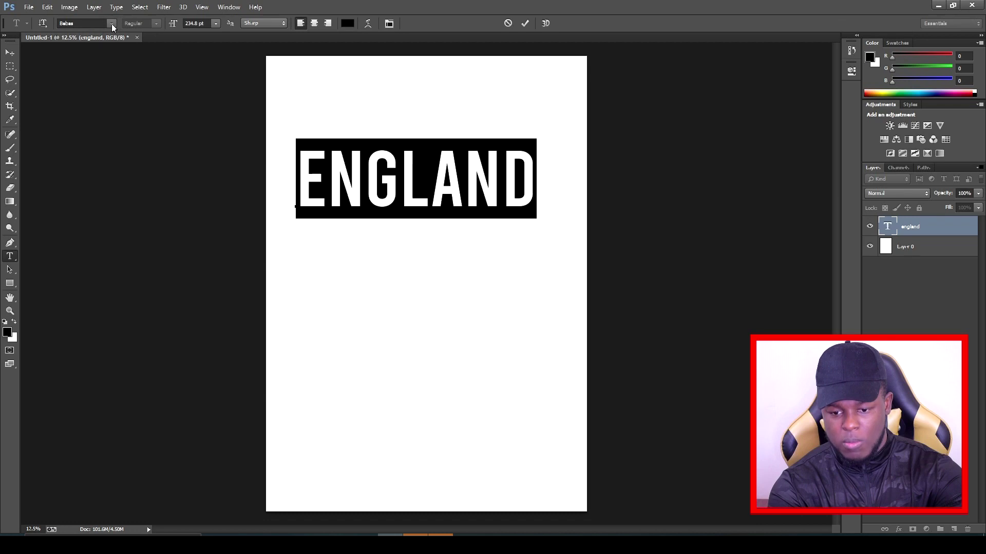
left_click(111, 24)
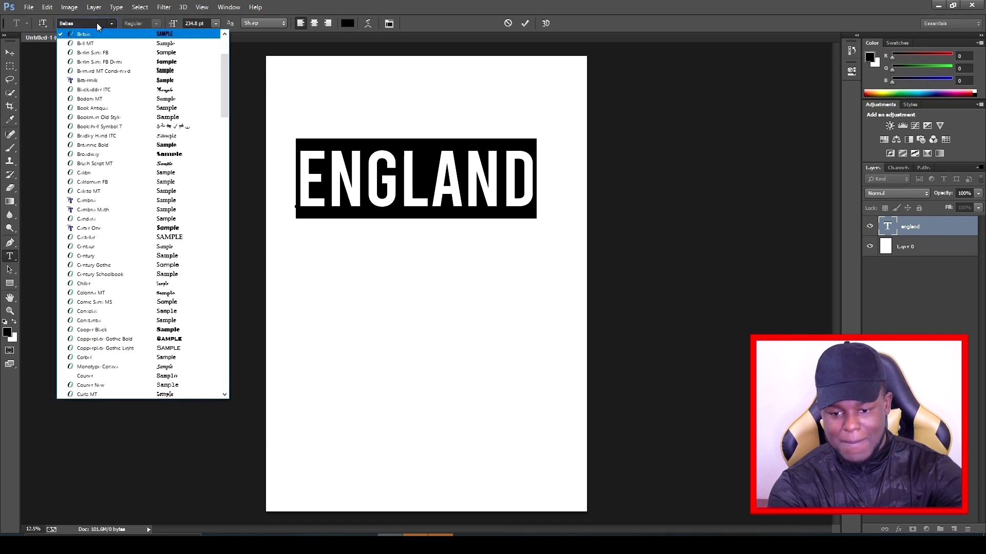
scroll(184, 166, "down", 3)
scroll(183, 165, "down", 10)
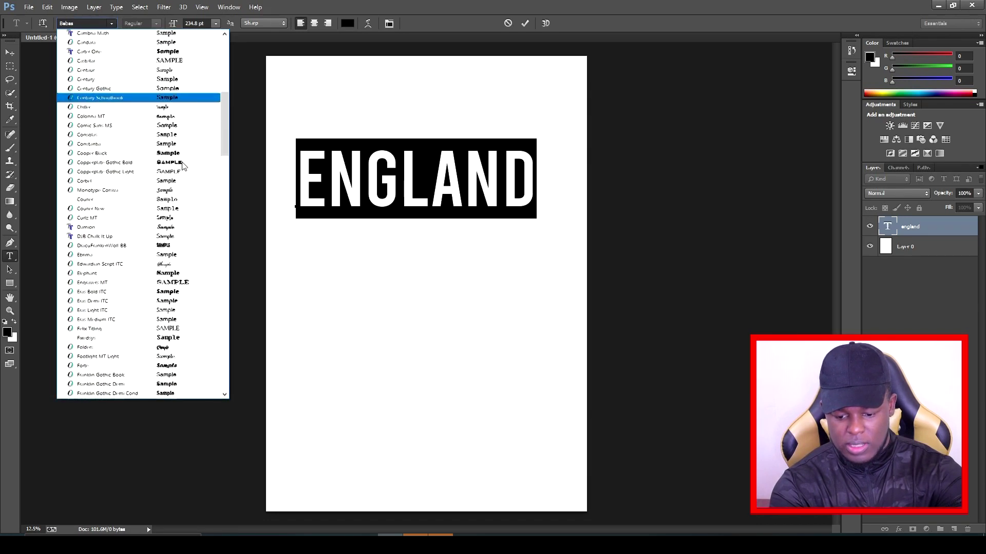
scroll(184, 166, "down", 5)
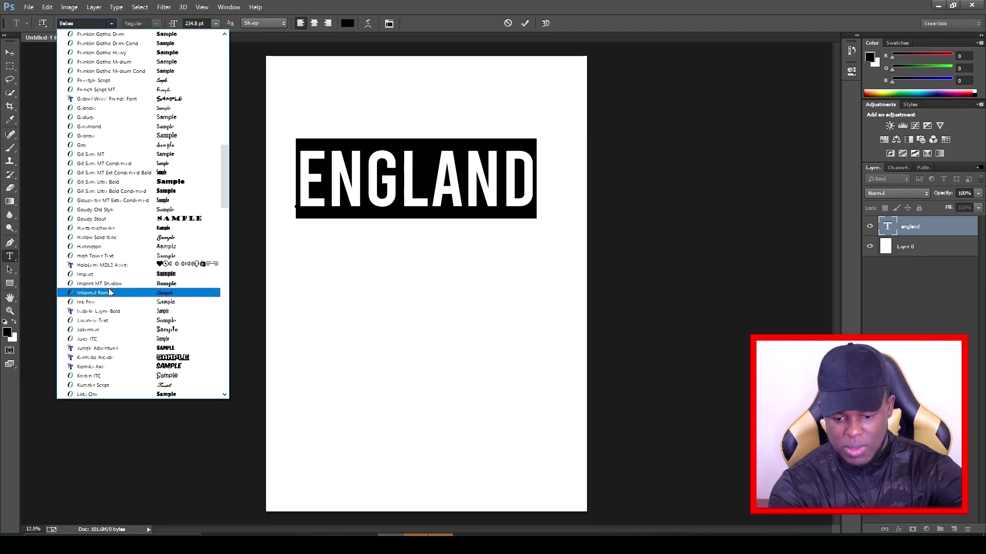
left_click(112, 273)
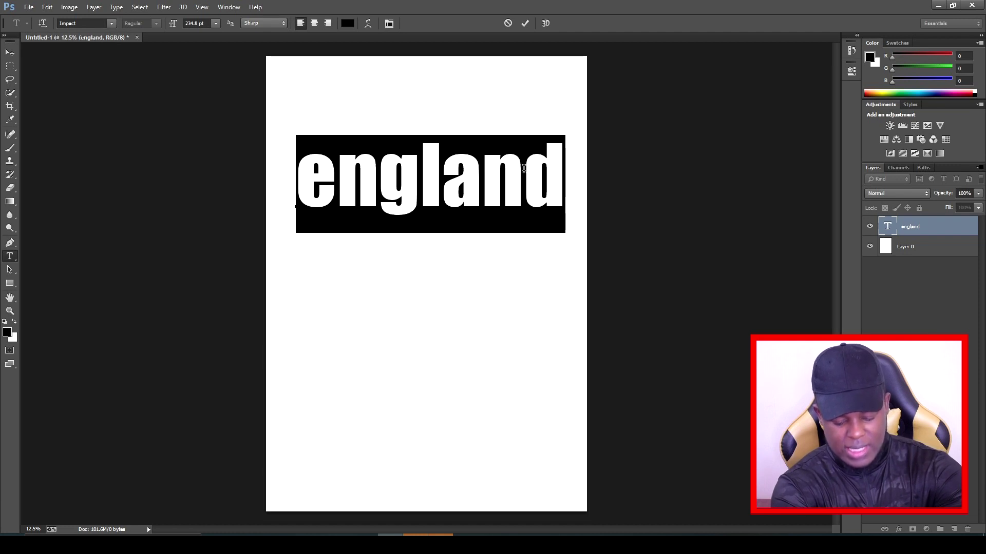
Step: Replace the selected word with "ENGLAND" in capitals and commit the text edit
type("ENG")
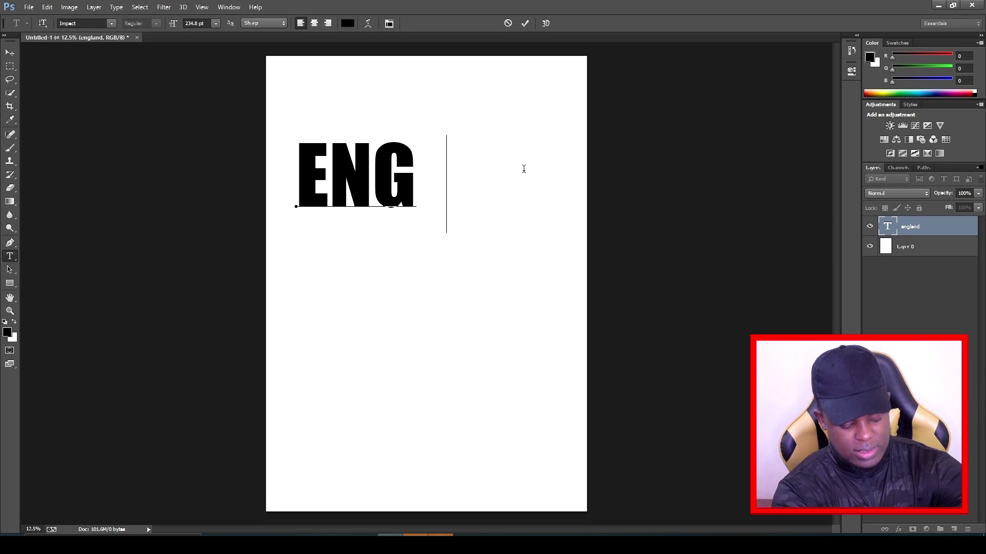
type("LAND")
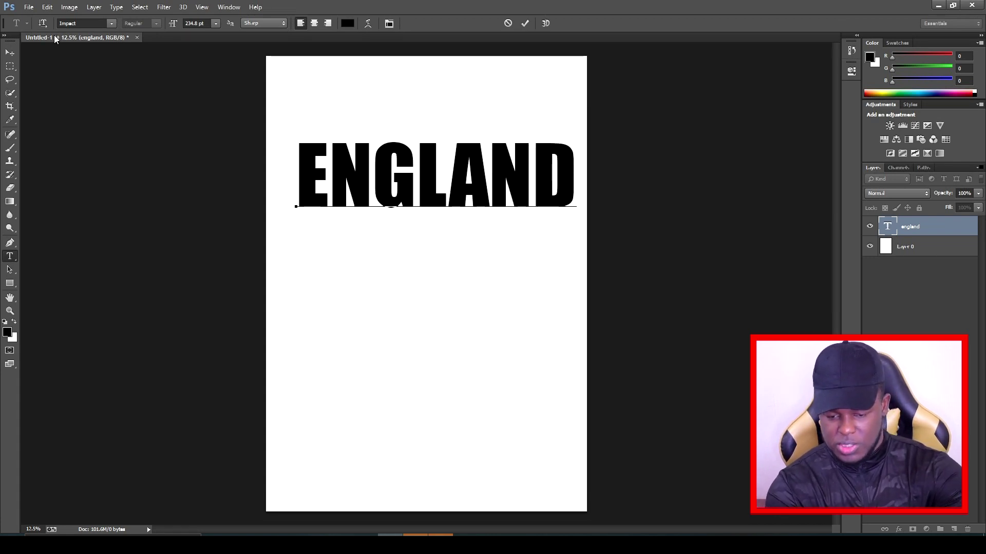
key("ctrl+Return")
key("v")
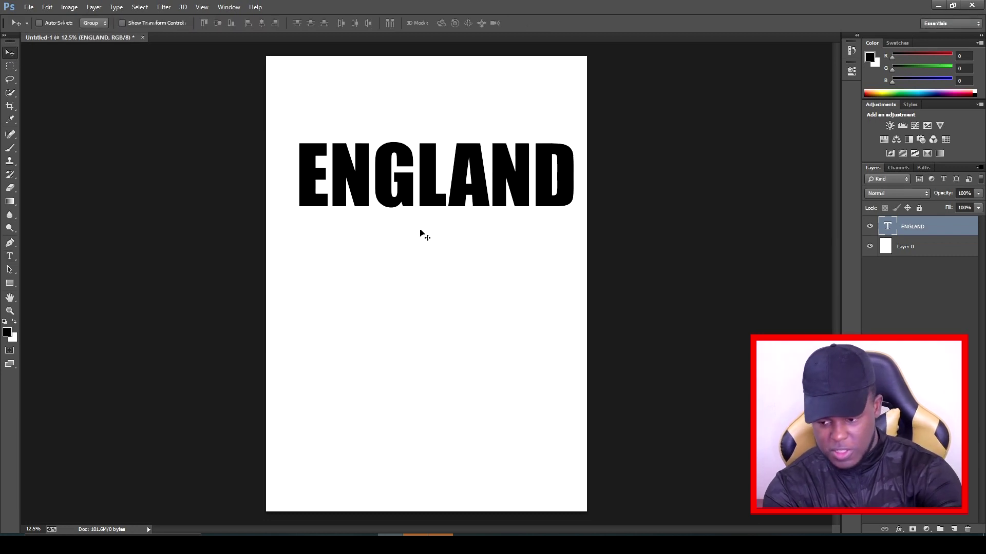
Step: Nudge the ENGLAND text left until it sits horizontally centred on the canvas
key("shift+Left")
key("shift+Left")
key("shift+Left")
key("shift+Left")
key("shift+Left")
key("shift+Left")
key("shift+Left")
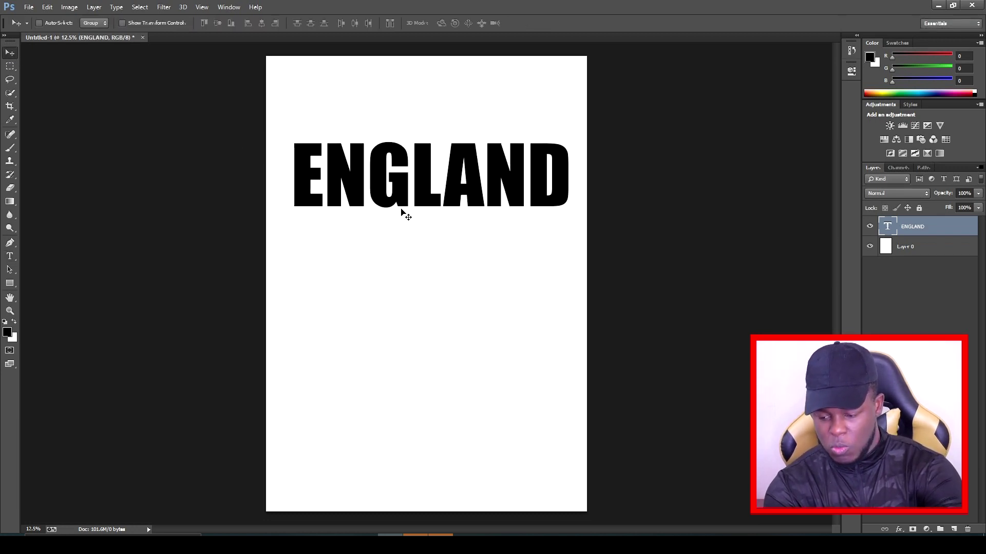
key("shift+Left")
key("shift+Left")
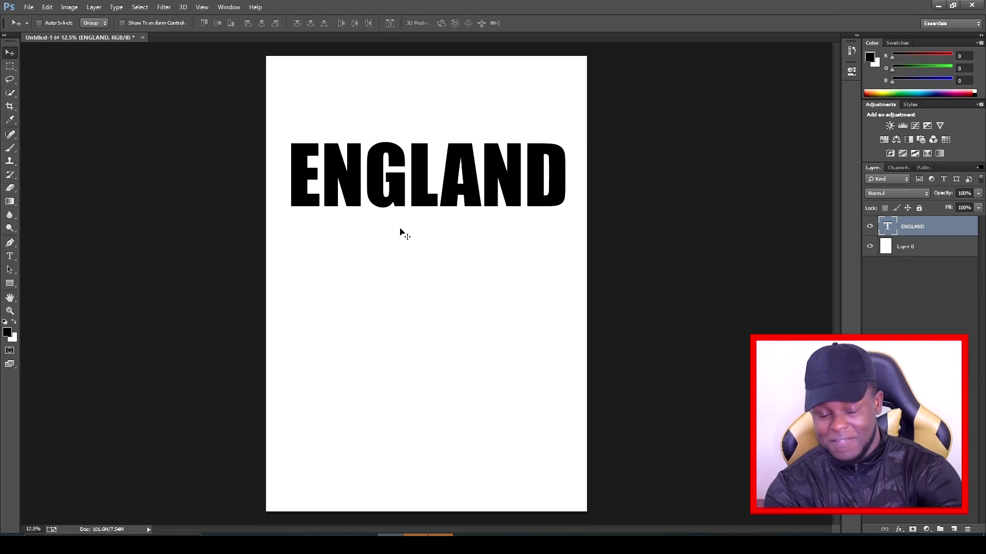
key("shift+Left")
key("shift+Left")
key("shift+Left")
key("shift+Left")
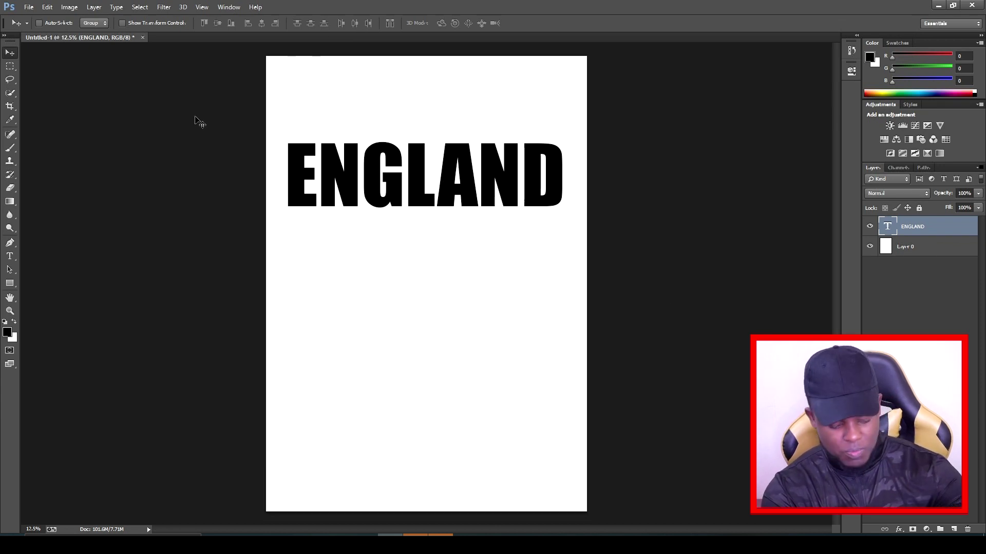
Step: Place a horizontal guide at about 24 cm and a vertical one at about 17 cm, and move ENGLAND down onto their crossing
key("ctrl+r")
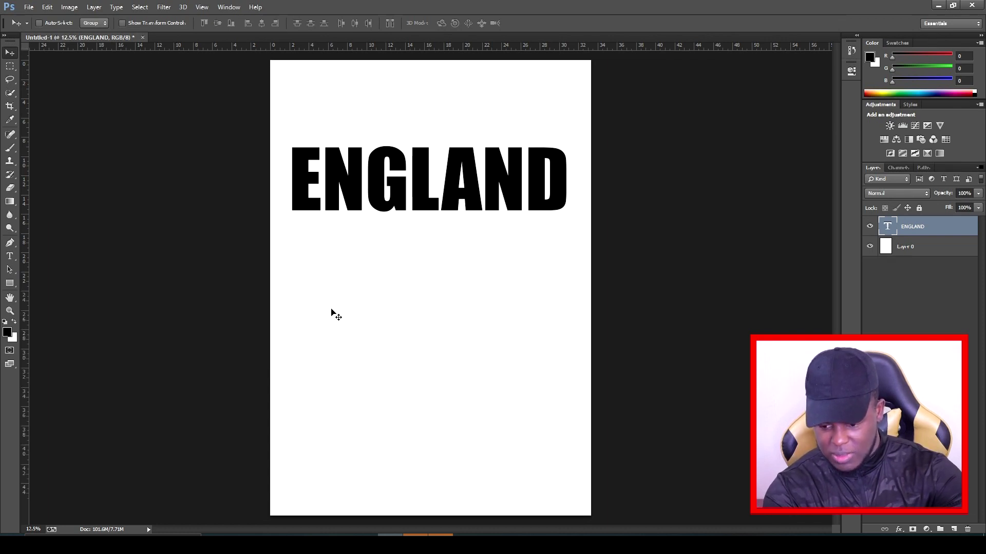
left_click_drag(332, 310, 314, 297)
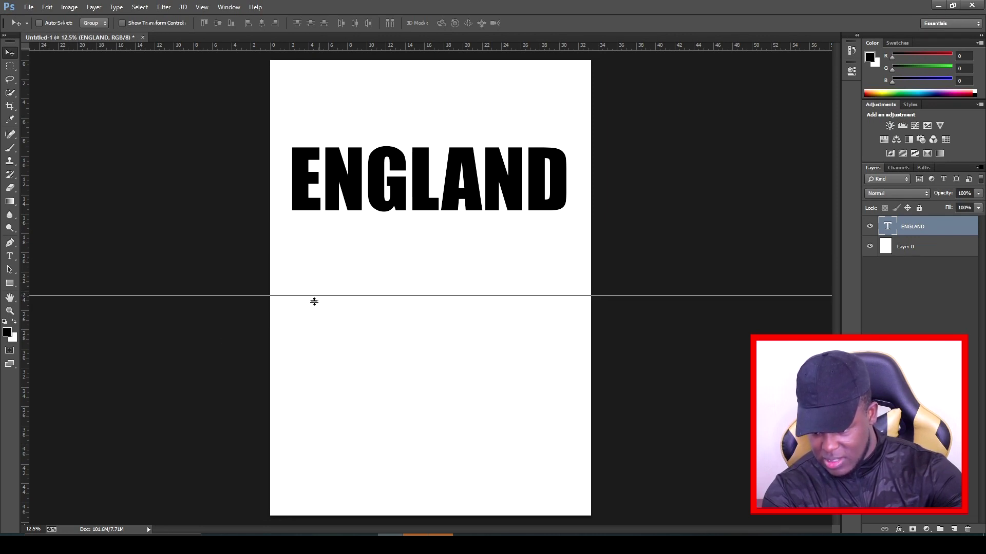
left_click_drag(26, 407, 434, 379)
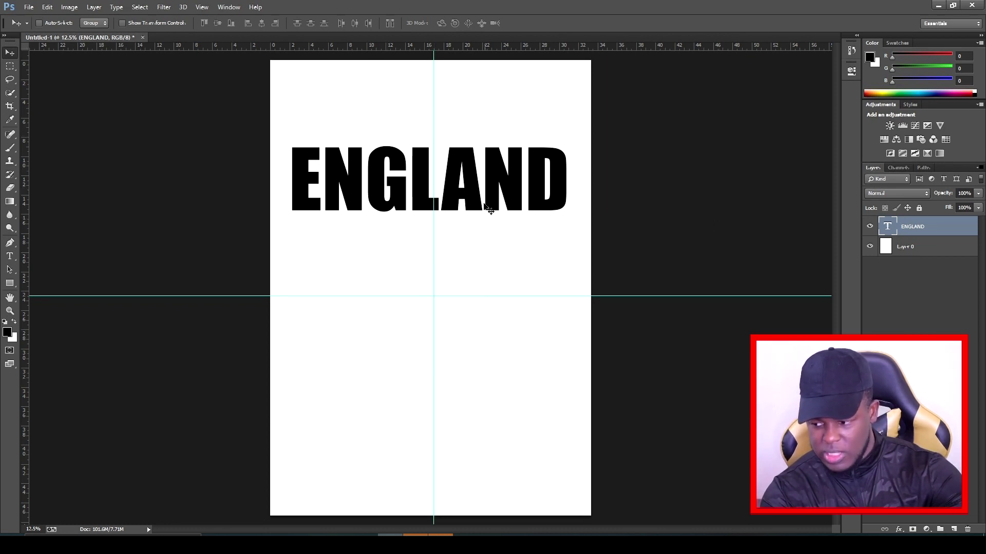
left_click_drag(487, 203, 468, 323)
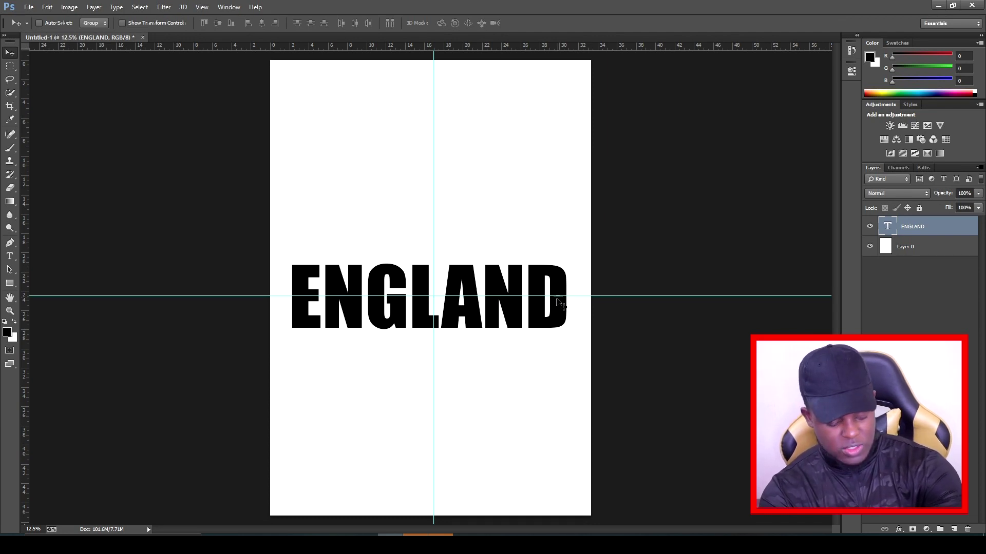
Step: Duplicate the ENGLAND layer and position the copy directly above the original, leaving a narrow gap between the two words
key("ctrl+j")
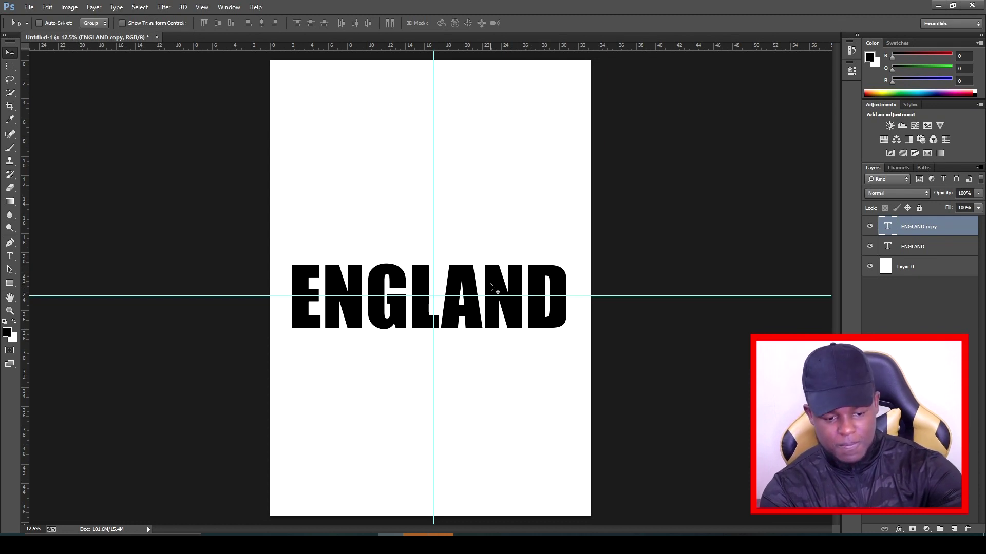
left_click_drag(490, 284, 495, 211)
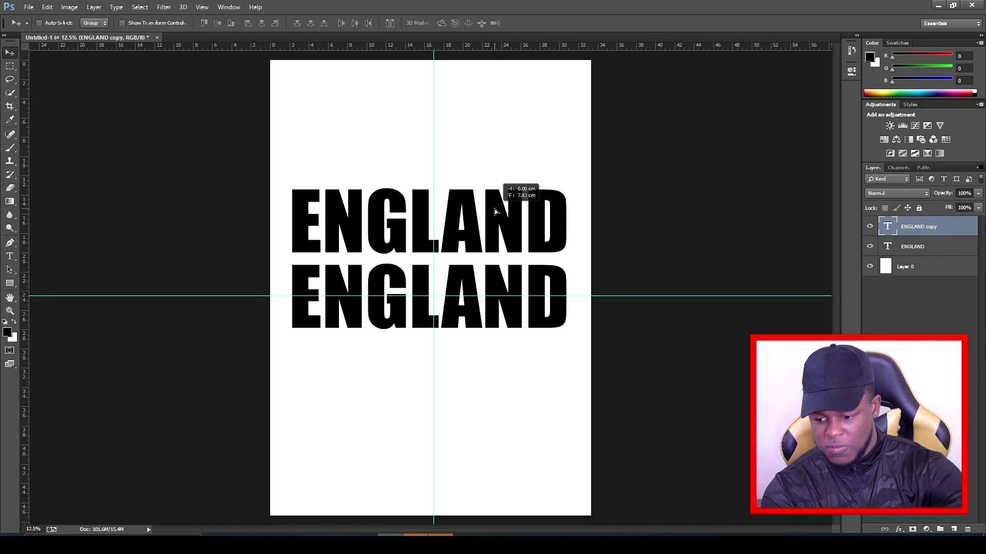
mouse_move(494, 210)
left_mouse_down()
mouse_move(494, 286)
mouse_move(475, 252)
mouse_move(479, 212)
left_mouse_up()
key("shift+Up")
key("shift+Up")
key("shift+Up")
key("shift+Up")
key("shift+Up")
key("shift+Up")
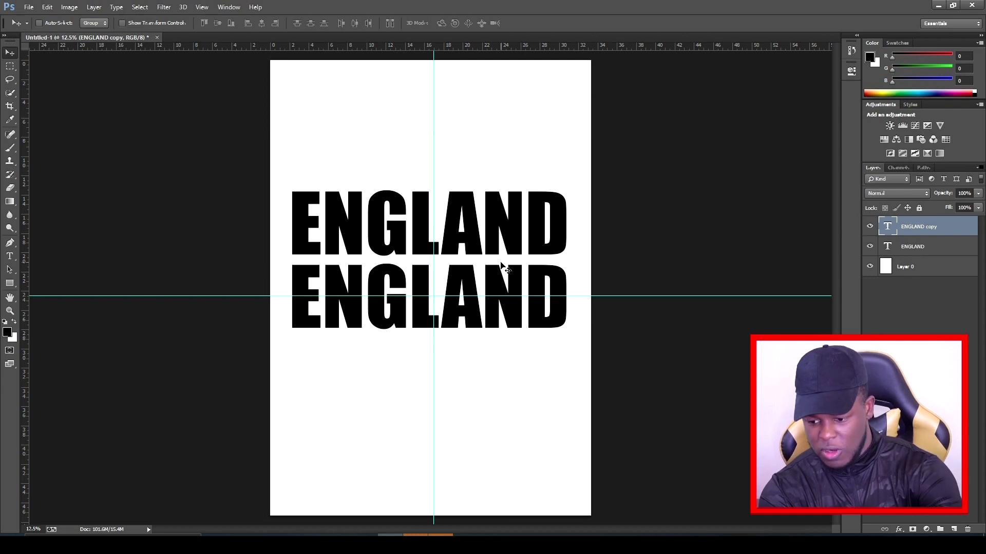
key("shift+Up")
key("shift+Up")
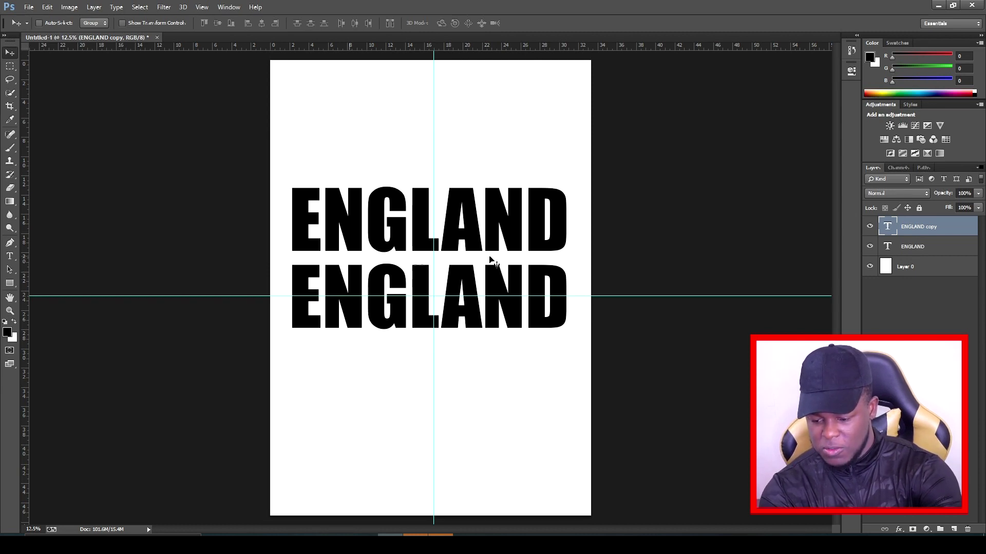
Step: Give the upper ENGLAND copy a bold black outside stroke with 0% fill, and duplicate the outlined layer
double_click(964, 231)
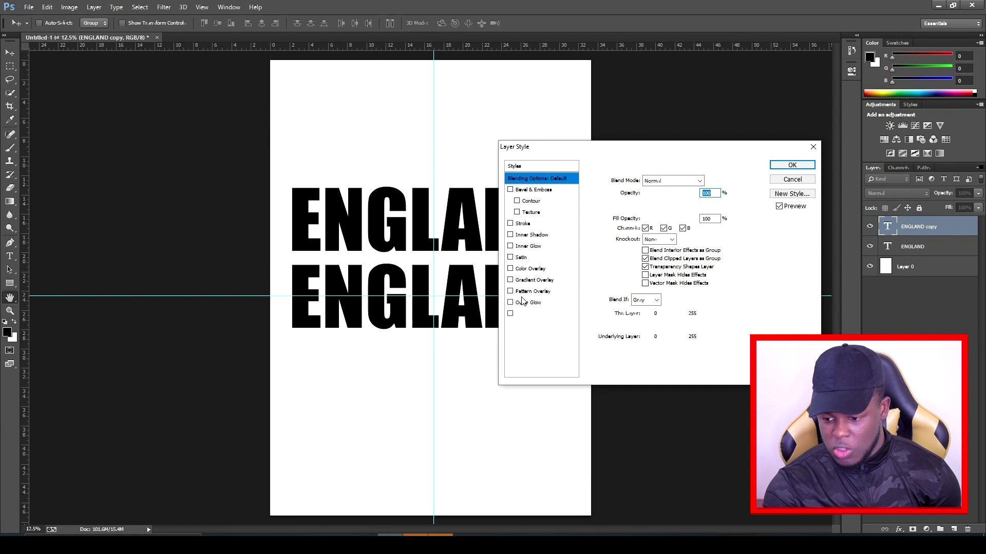
left_click(509, 224)
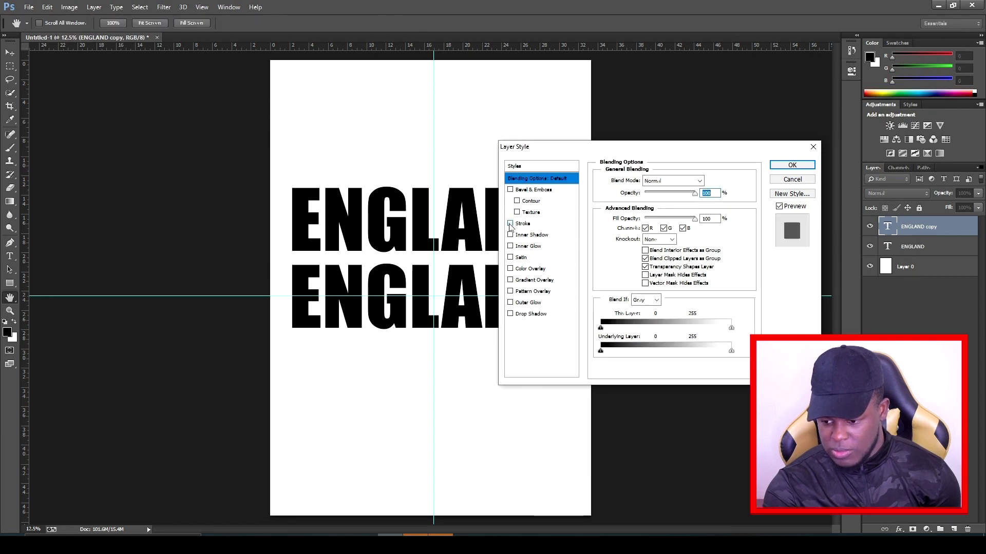
left_click(538, 226)
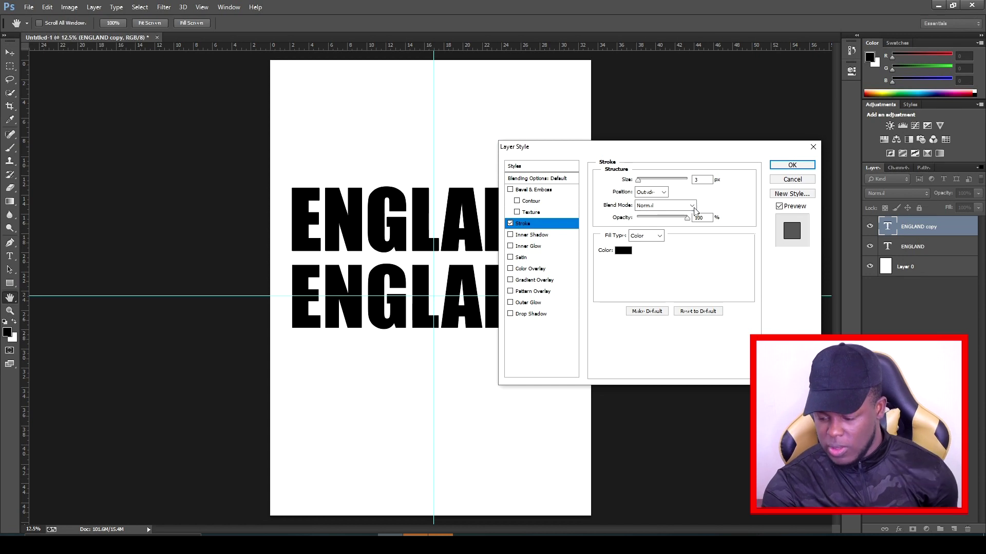
left_click_drag(641, 185, 640, 184)
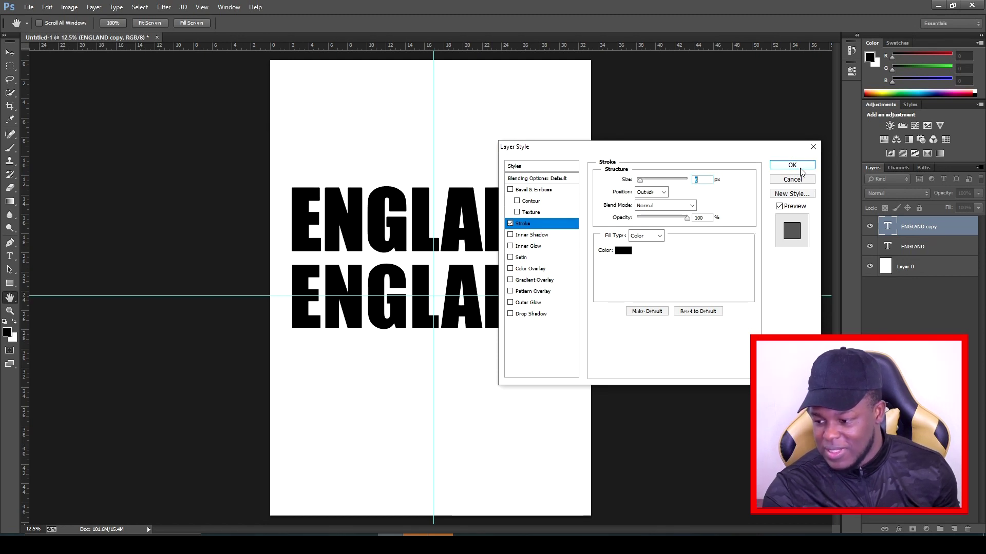
left_click(799, 167)
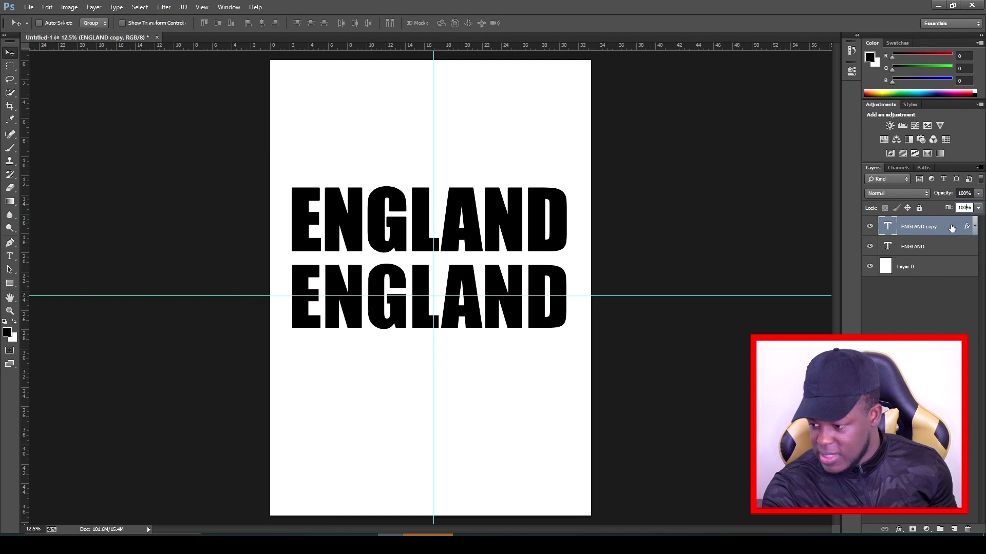
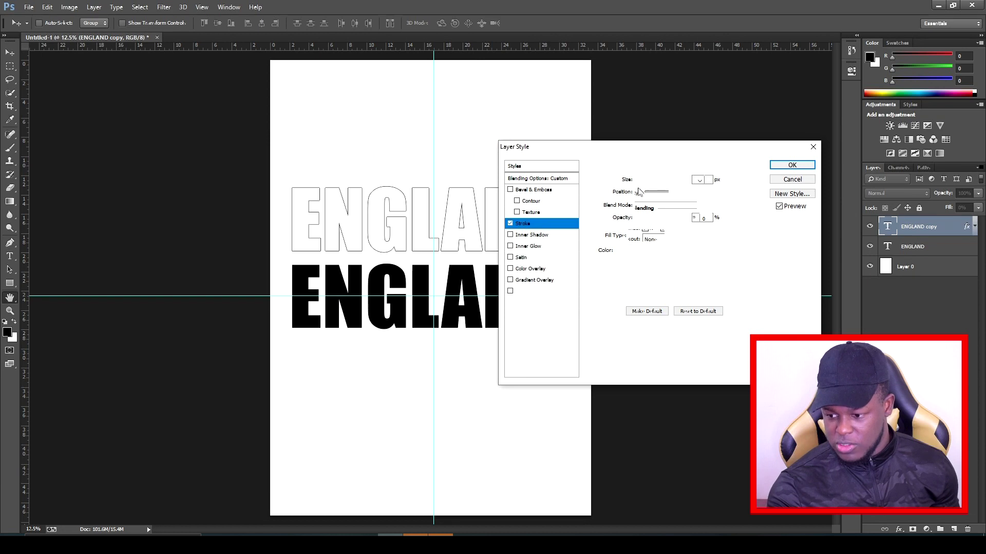
left_click_drag(640, 185, 647, 180)
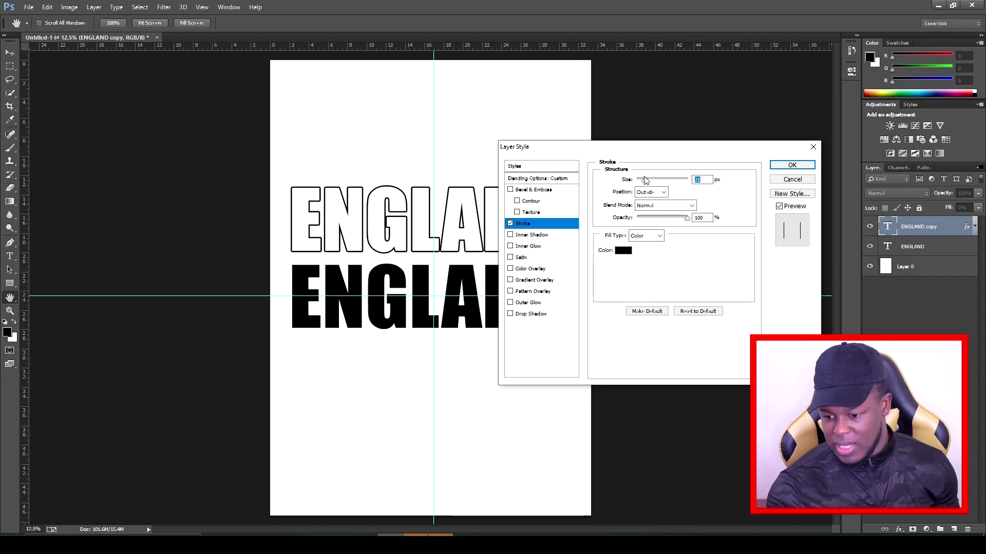
left_click(792, 165)
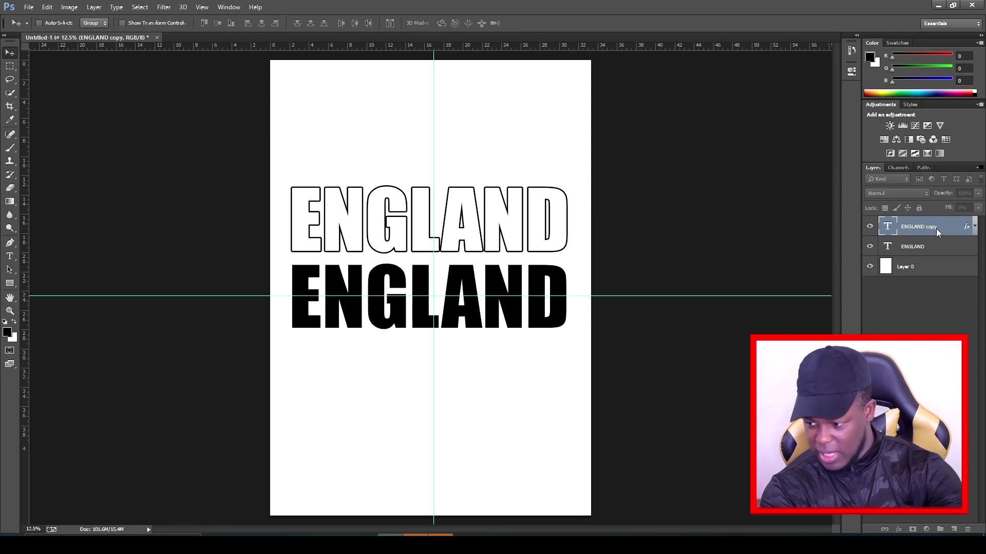
key("ctrl+j")
left_click(919, 333)
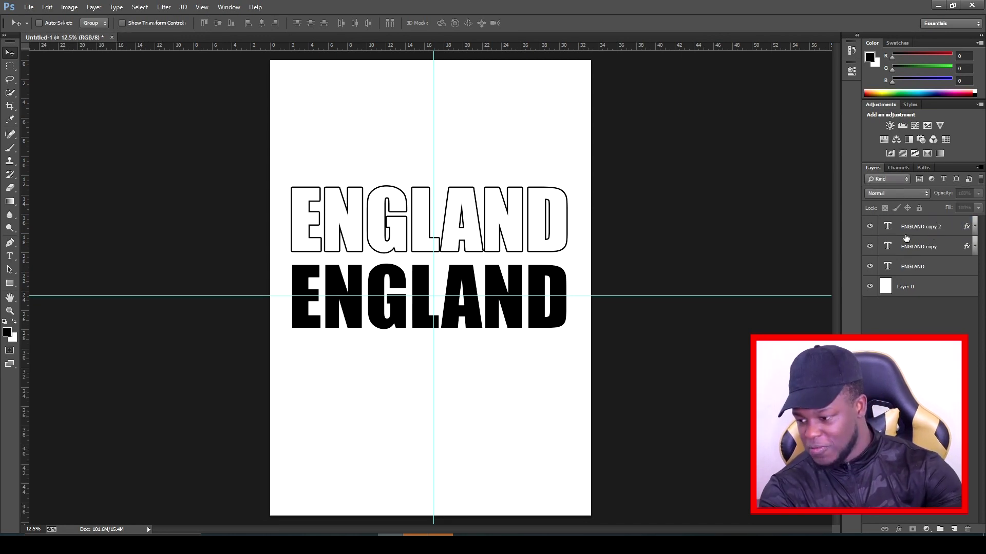
left_click(433, 231)
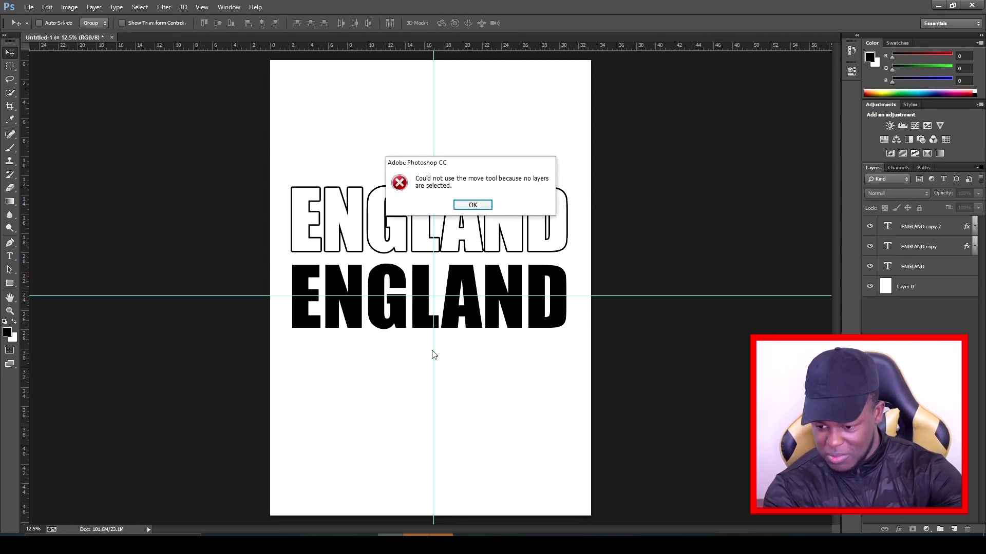
left_click(466, 208)
left_click(469, 232)
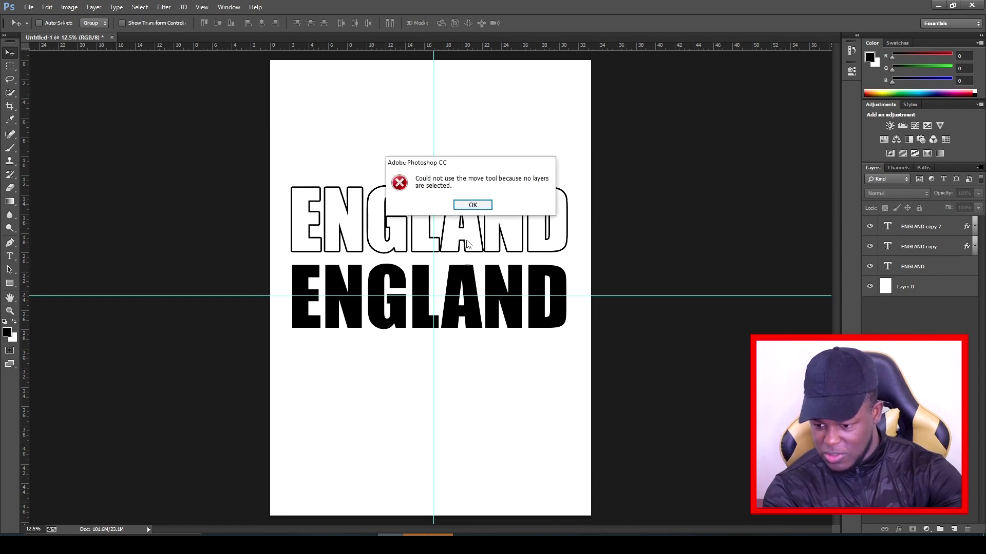
left_click(472, 205)
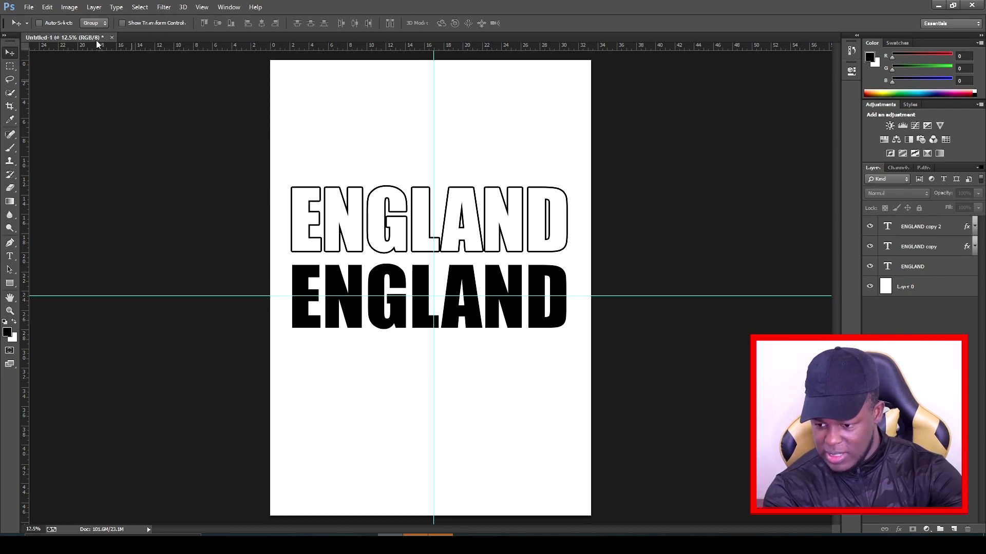
Step: Move the ENGLAND copy 2 layer below the solid word, matching the gap above it
left_click(937, 248)
left_click(937, 231)
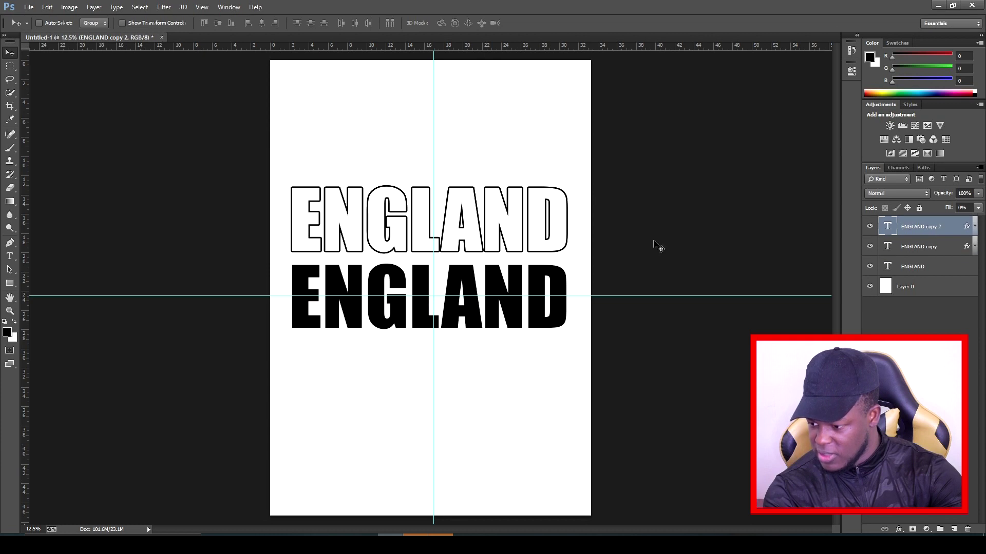
left_click_drag(460, 229, 476, 388)
left_click_drag(409, 376, 409, 370)
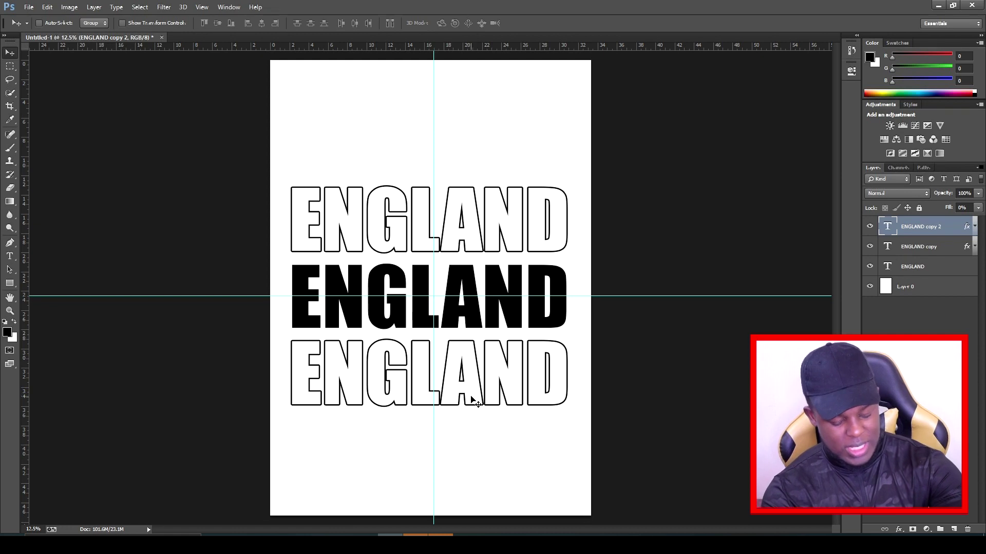
Step: Duplicate the outlined ENGLAND layer twice and arrange the outlined rows as two above and two below the solid word
key("ctrl+j")
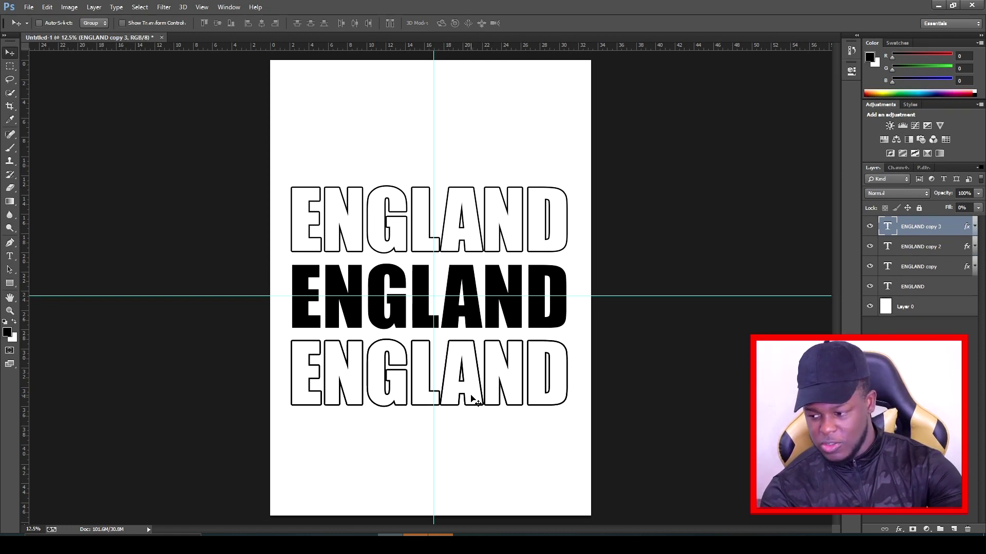
key("ctrl+j")
left_click_drag(477, 205, 473, 148)
left_click(898, 268)
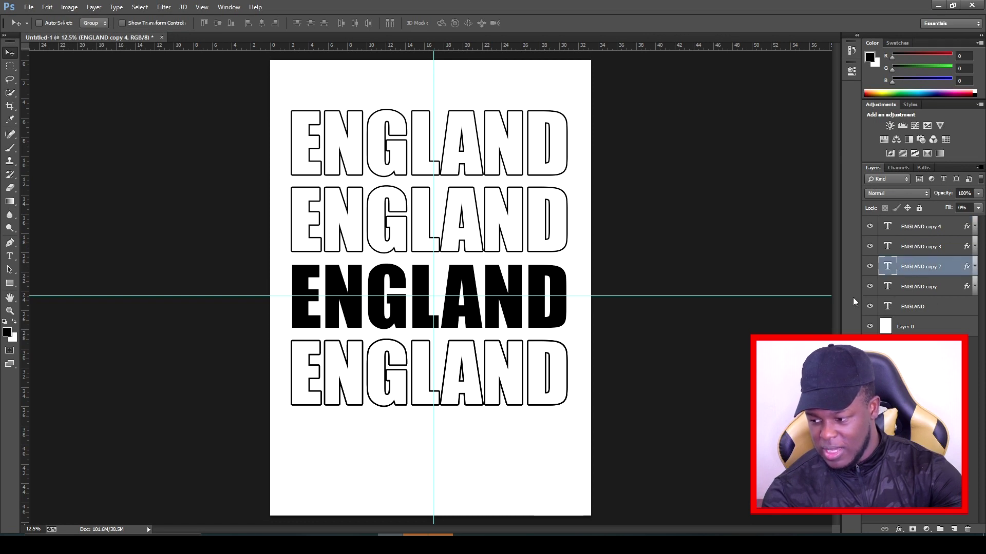
left_click_drag(472, 398, 469, 466)
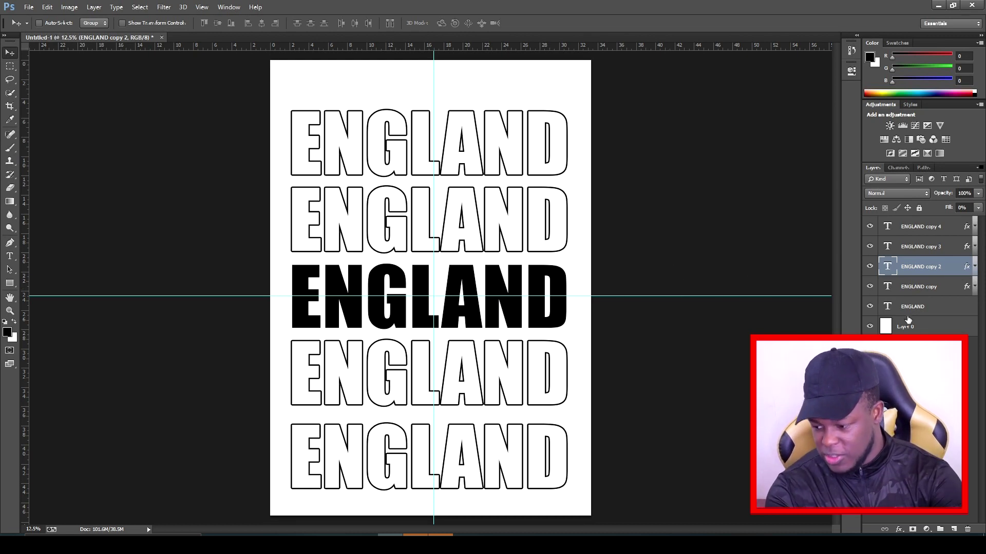
Step: Select all five ENGLAND text layers and create a new layer group above them
left_click(933, 308)
left_click(934, 289, "shift")
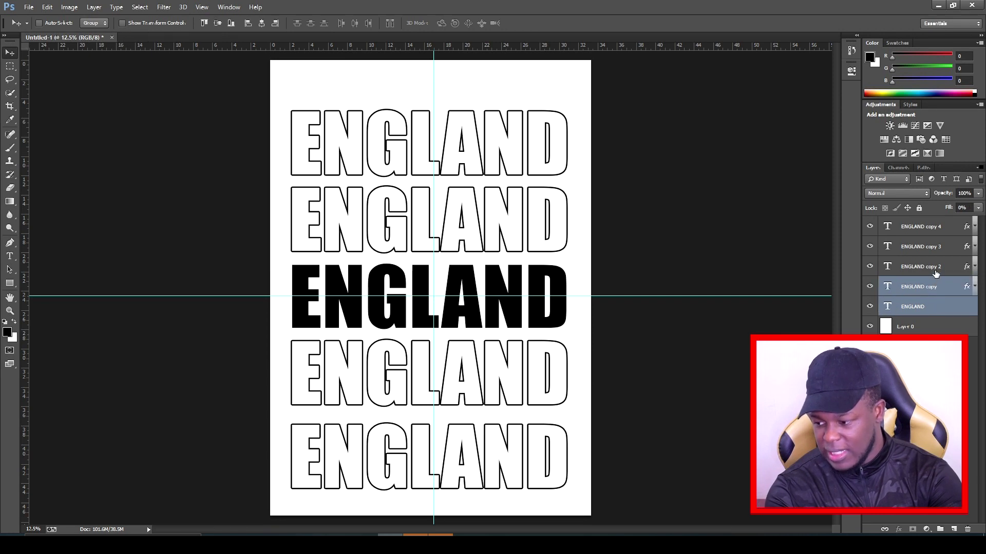
left_click(934, 267, "shift")
left_click(935, 248, "shift")
left_click(937, 231, "shift")
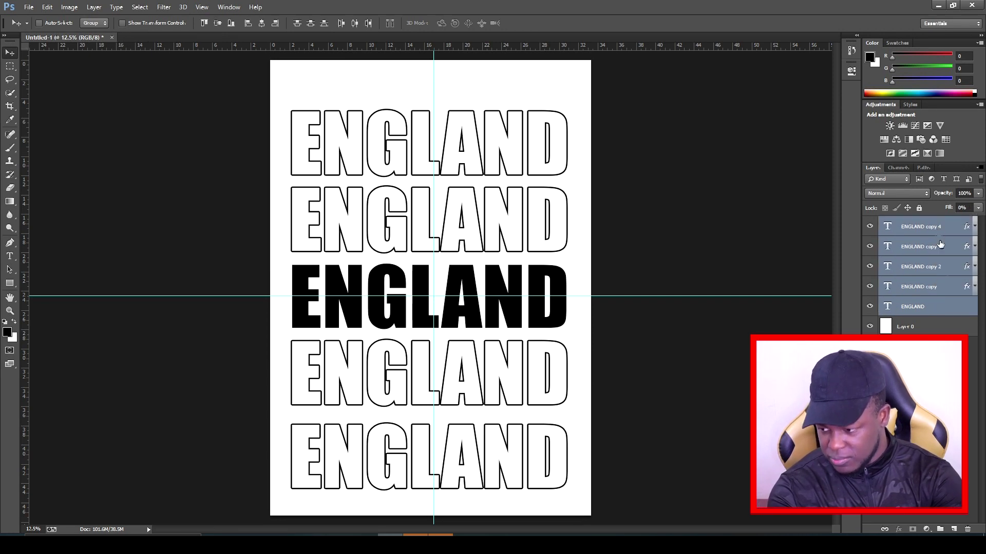
left_click(939, 529)
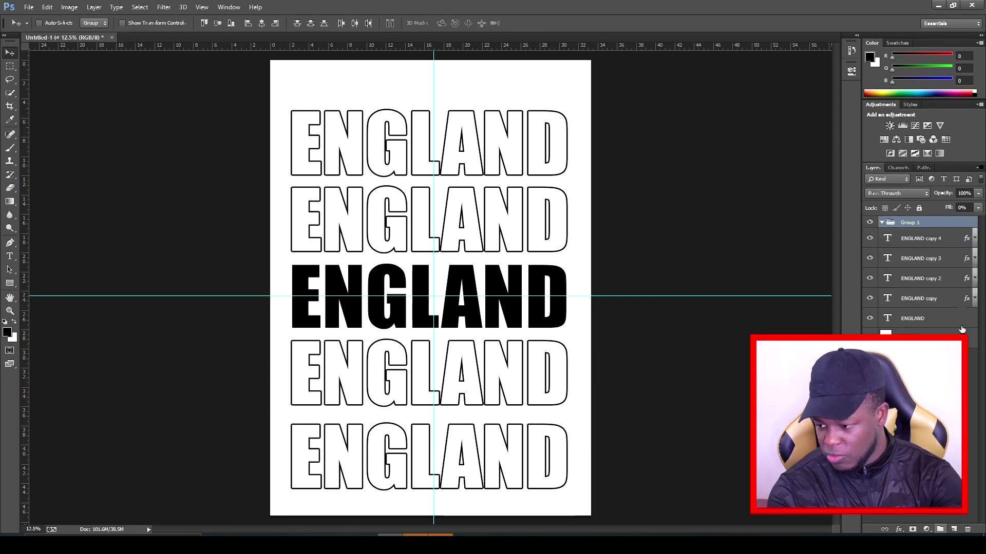
Step: Move the five ENGLAND text layers into Group 1
left_click(924, 240)
left_click(924, 259, "shift")
left_click(923, 282, "shift")
left_click(922, 299, "shift")
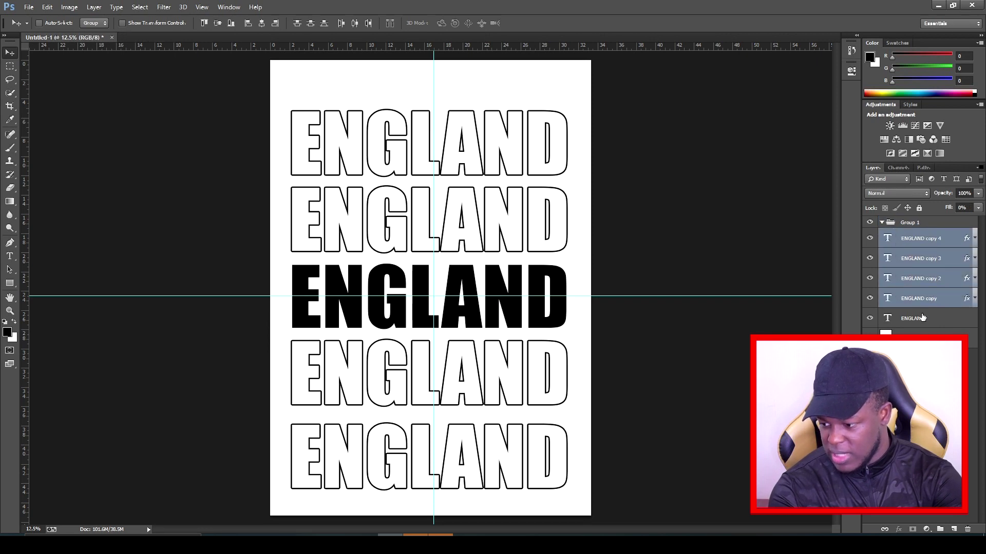
left_click(923, 318, "shift")
left_click_drag(937, 241, 936, 225)
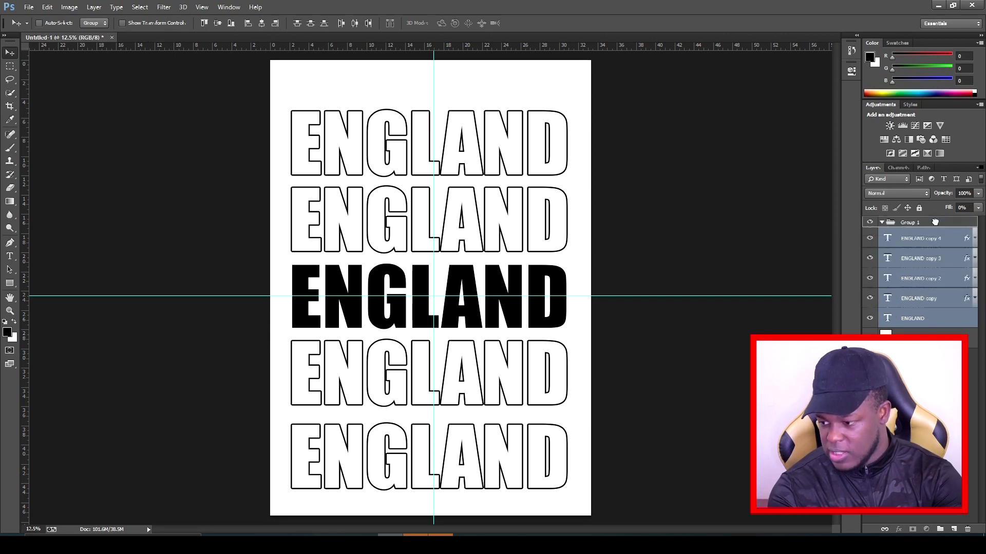
Step: Apply a white Color Overlay at 100% opacity to Group 1
left_click(940, 225)
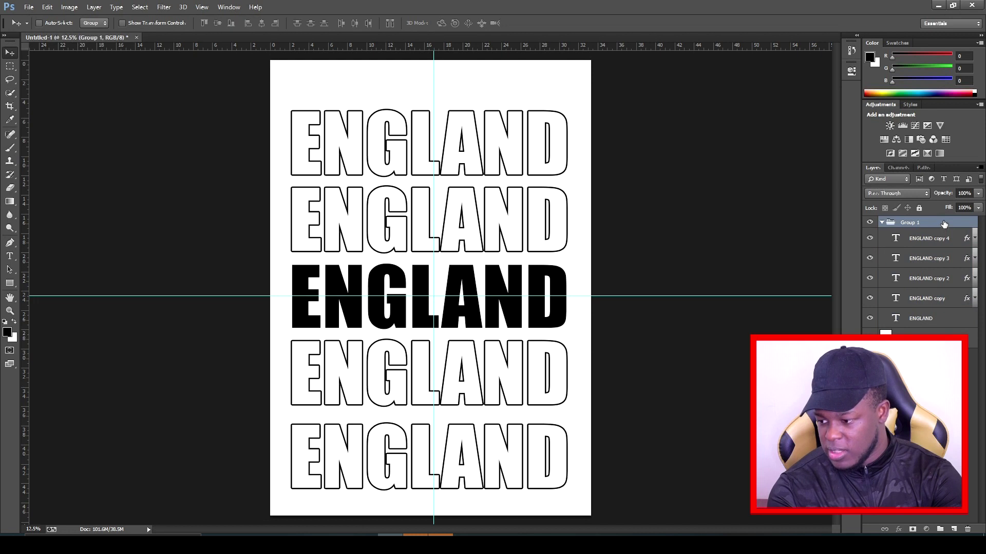
double_click(944, 224)
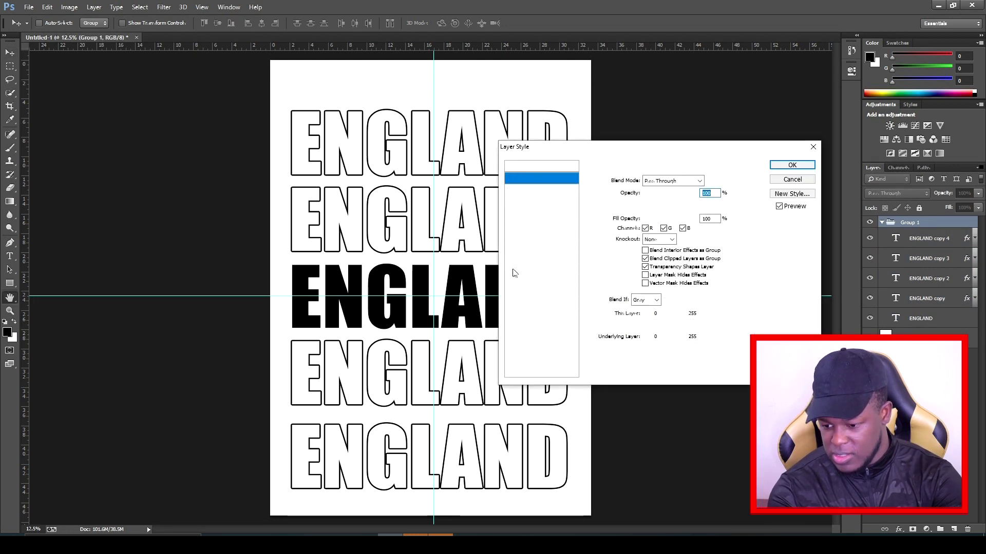
left_click(547, 267)
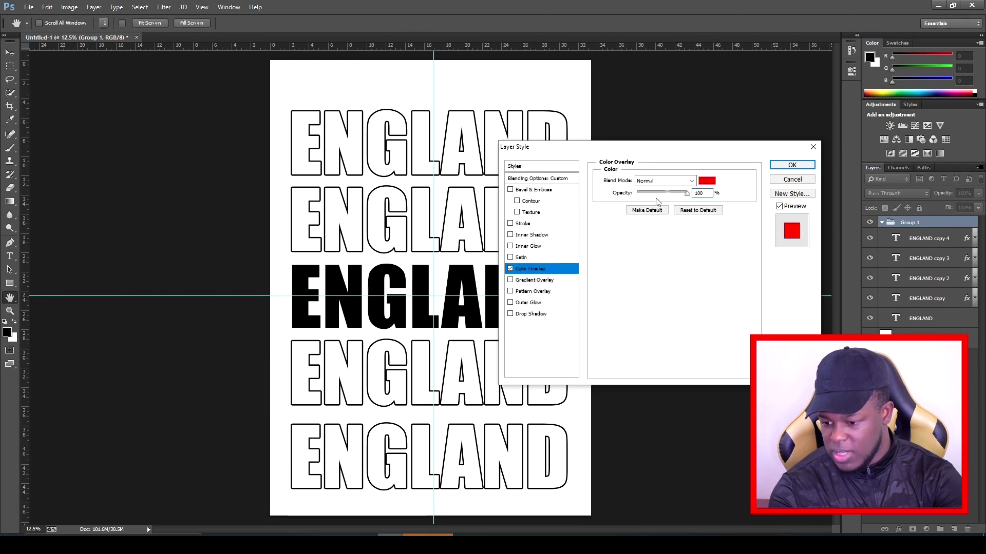
left_click(707, 180)
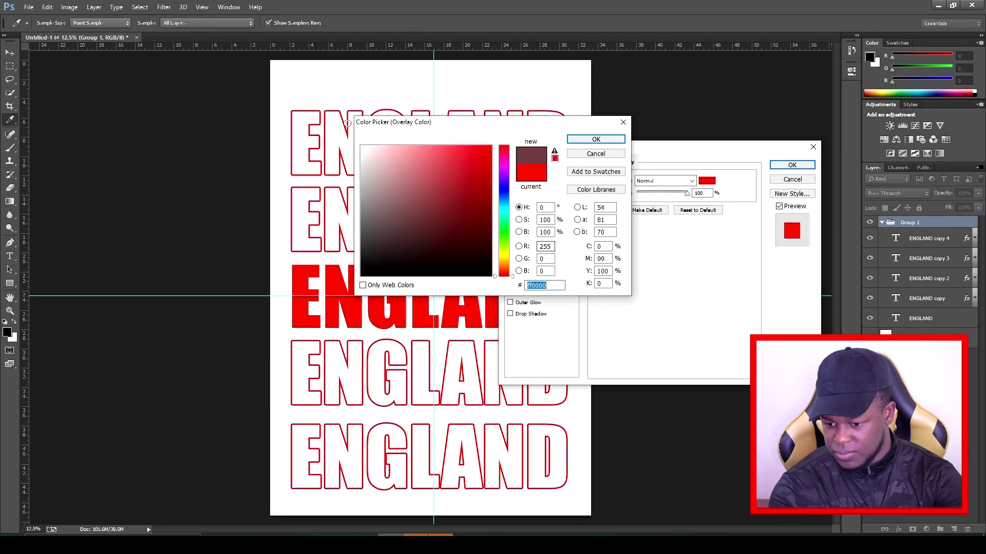
left_click(362, 146)
left_click(597, 143)
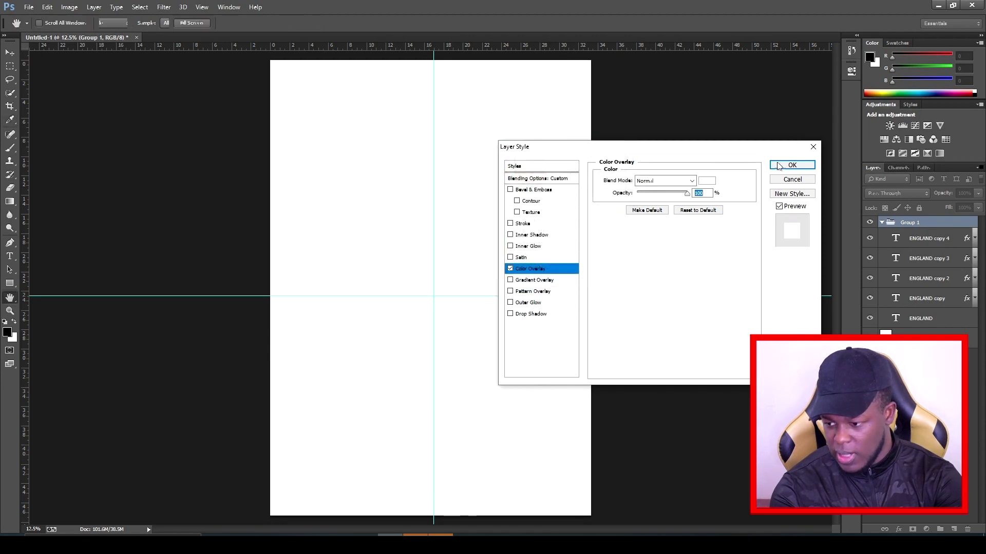
left_click(791, 165)
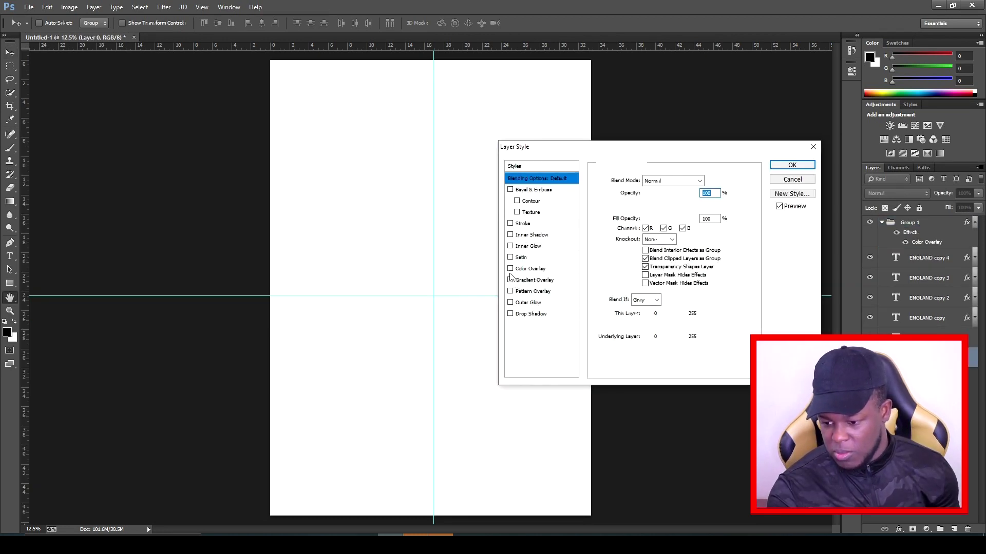
Step: Apply a black (000000) Color Overlay at 100% opacity to the background Layer 0
left_click(519, 271)
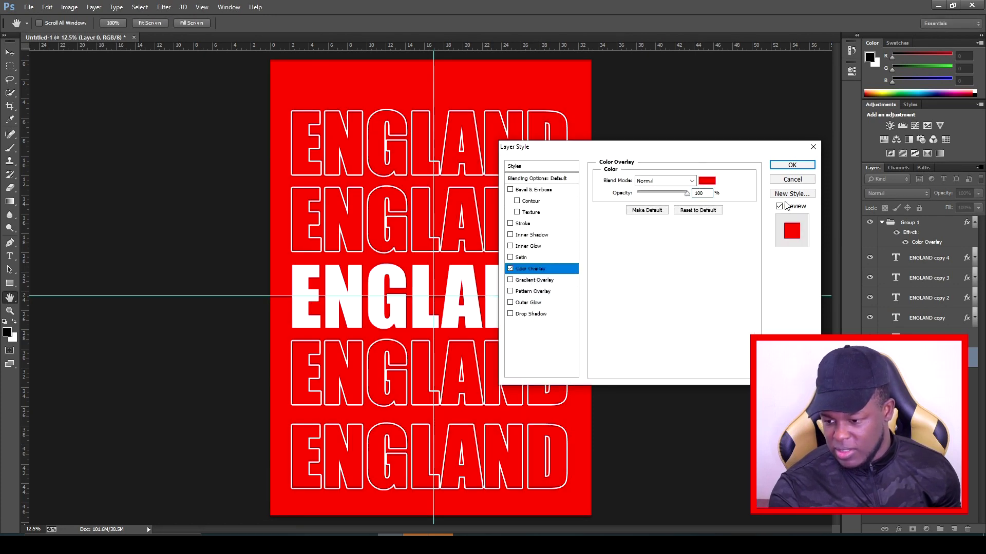
left_click(707, 180)
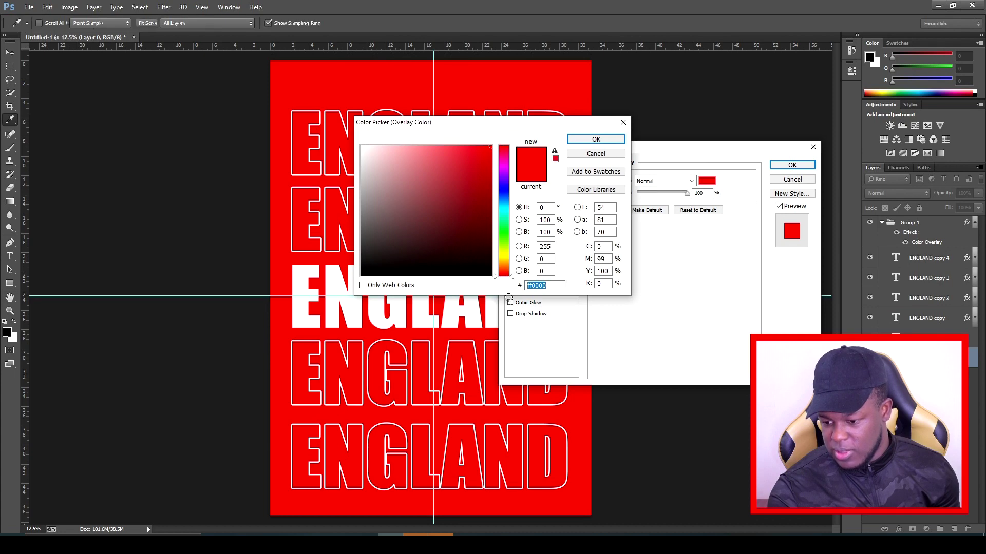
type("000000")
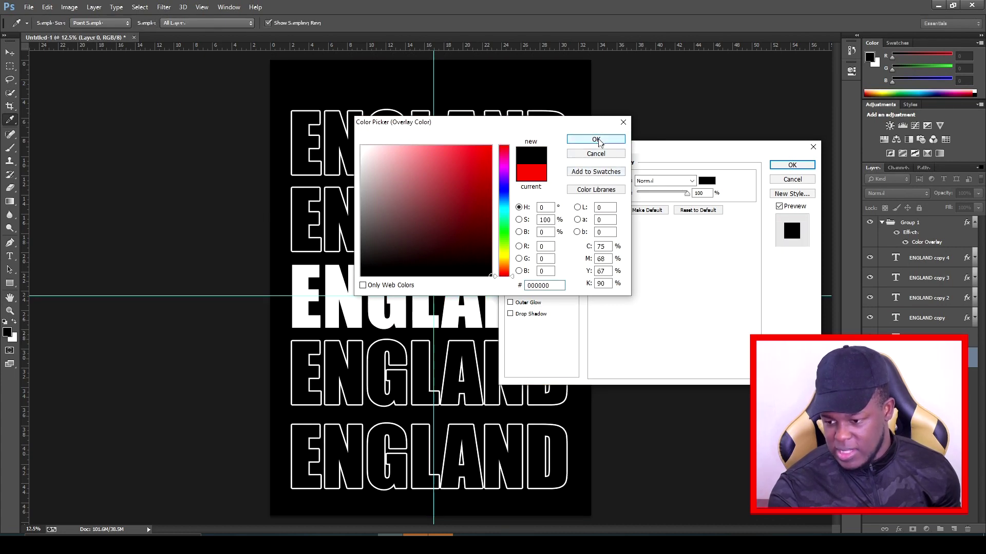
left_click(595, 139)
left_click(792, 165)
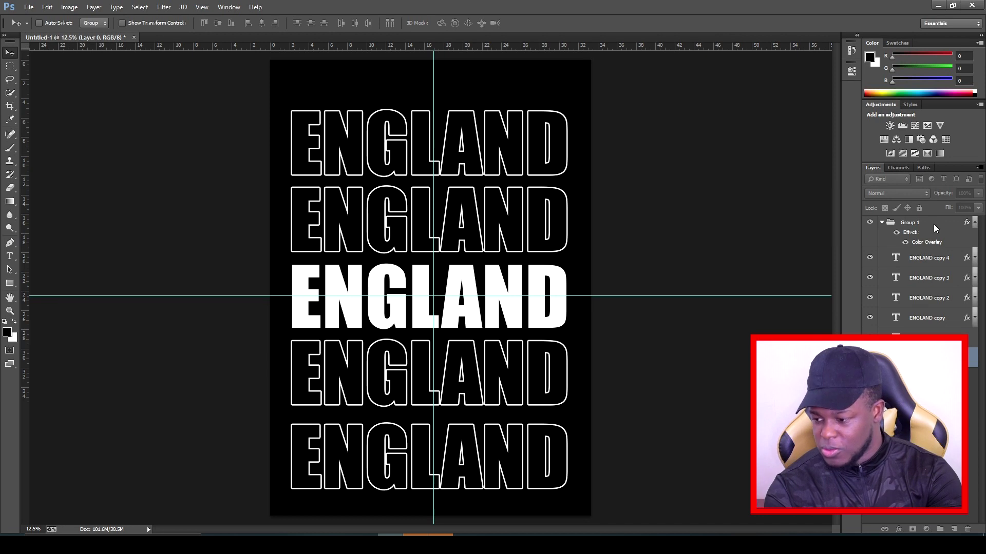
Step: Move Group 1 slightly up to centre the rows vertically on the canvas, and remove both guides
left_click(906, 228)
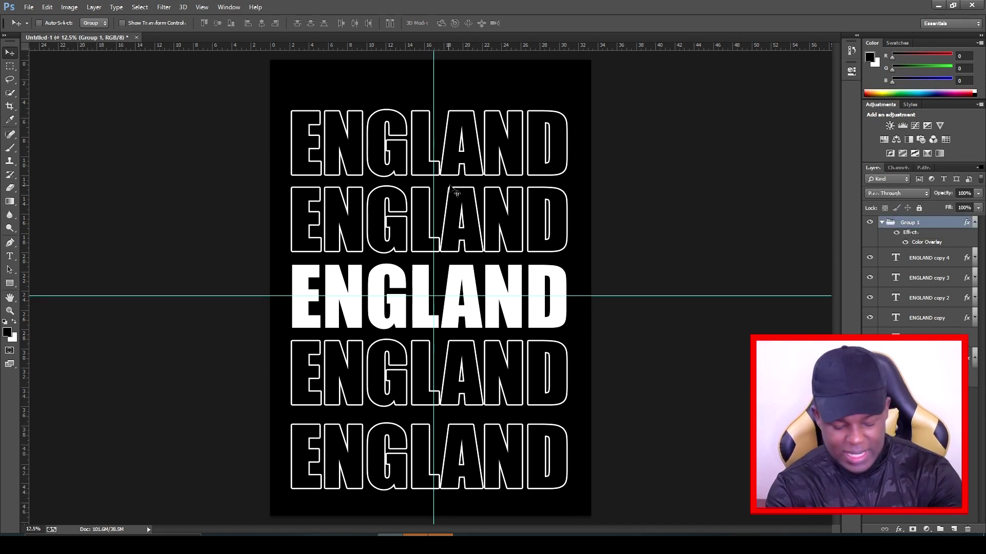
left_click_drag(479, 224, 481, 217)
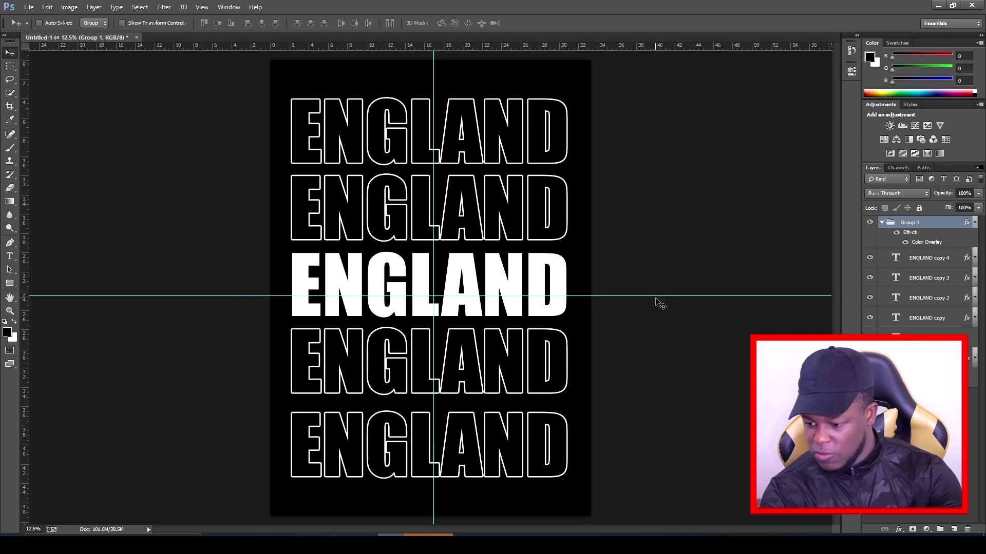
left_click_drag(666, 172, 626, 47)
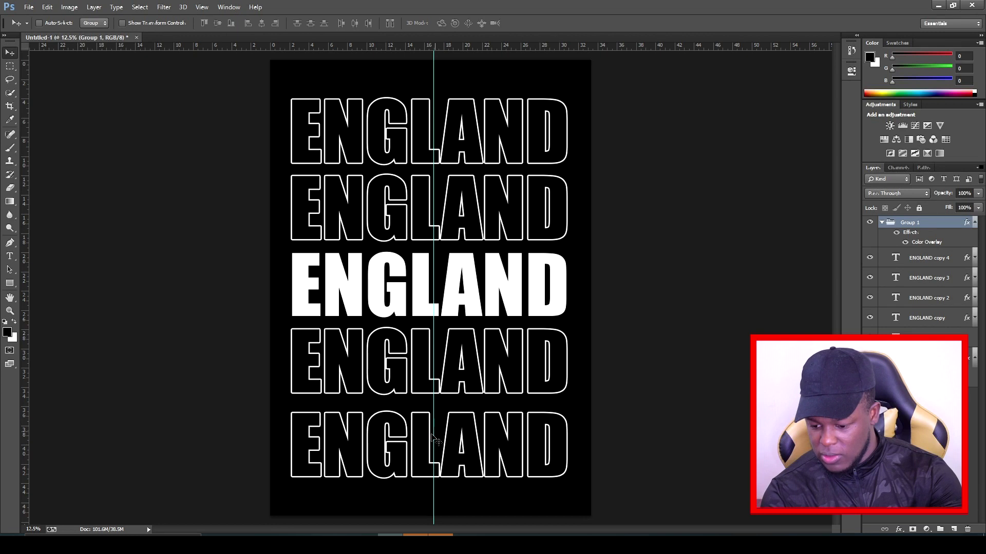
left_click_drag(434, 433, 16, 400)
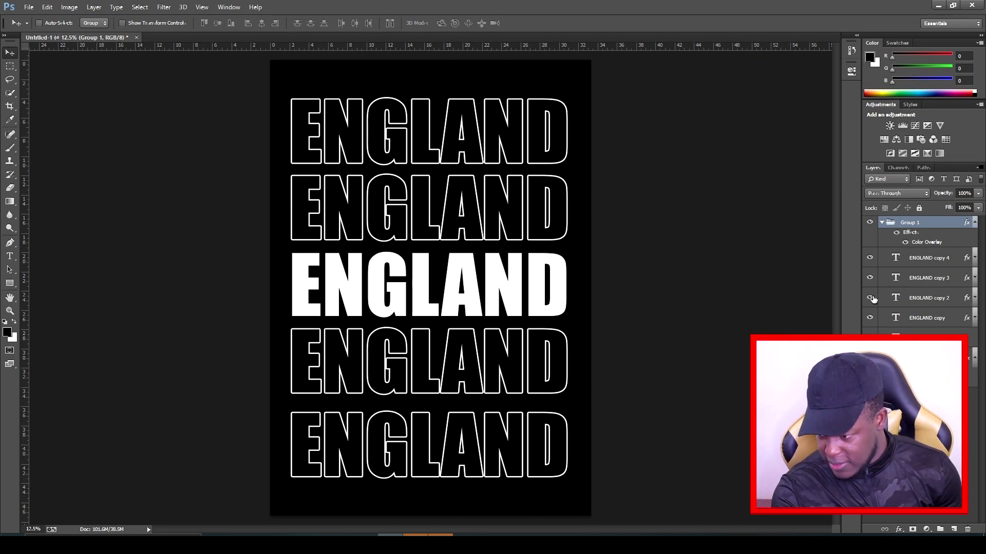
Step: Replace the text of the solid middle row with ITALY
left_click(924, 332)
left_click(9, 256)
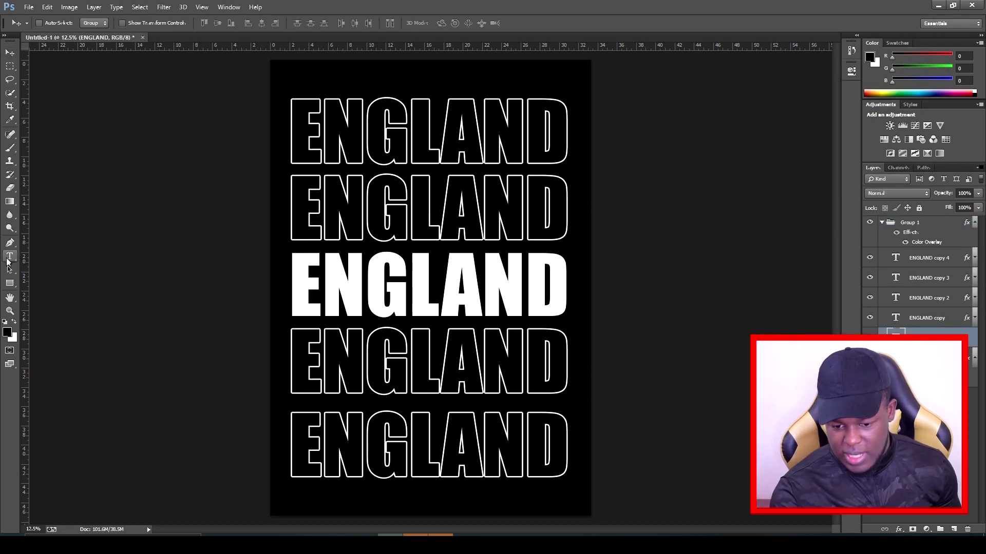
double_click(442, 286)
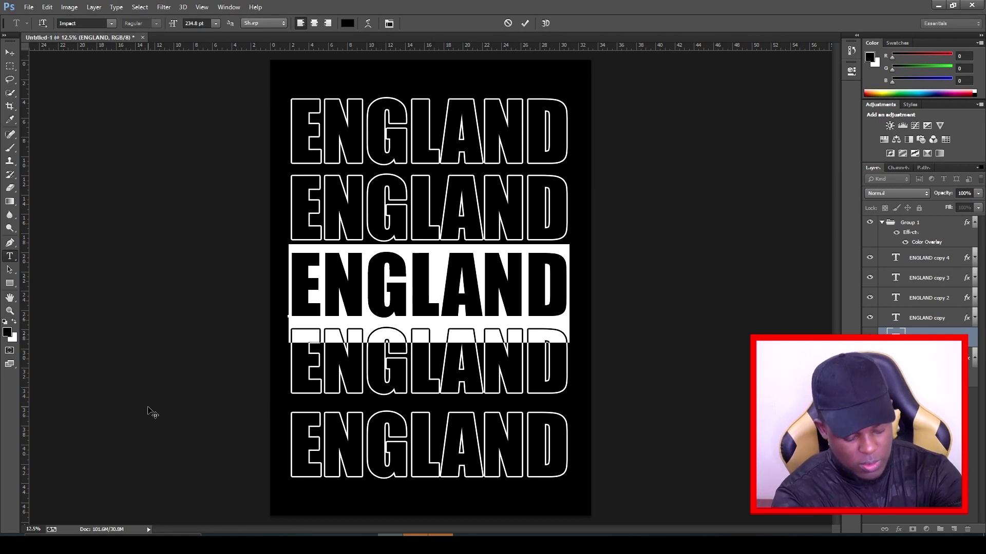
type("ITA")
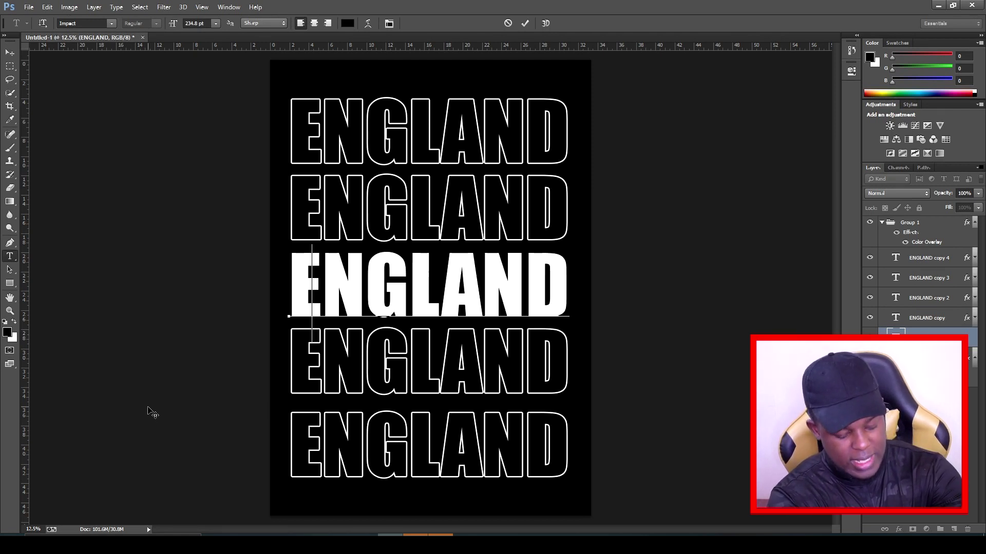
type("LY")
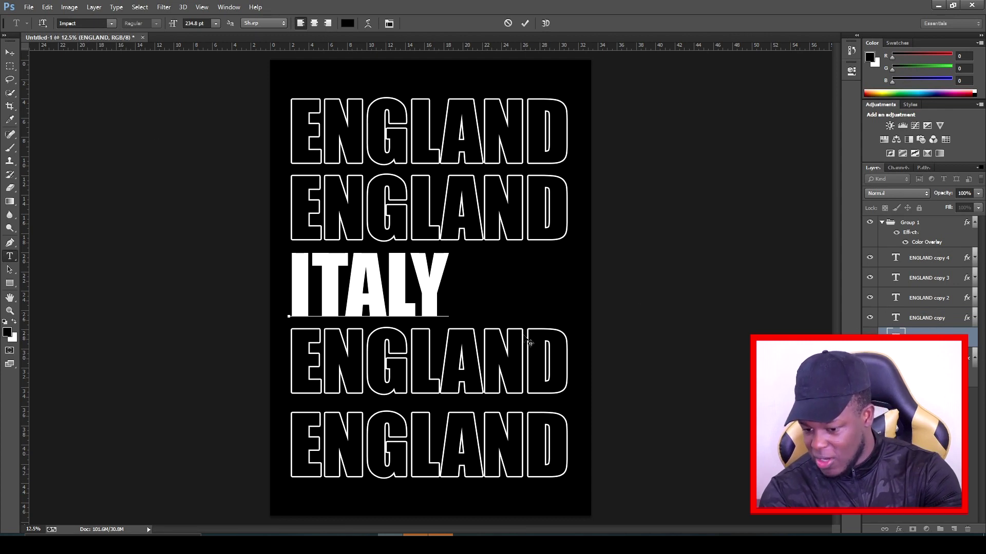
Step: Replace the text of the outlined ENGLAND rows with ITALY, starting with the row directly above the solid one
left_click(886, 322)
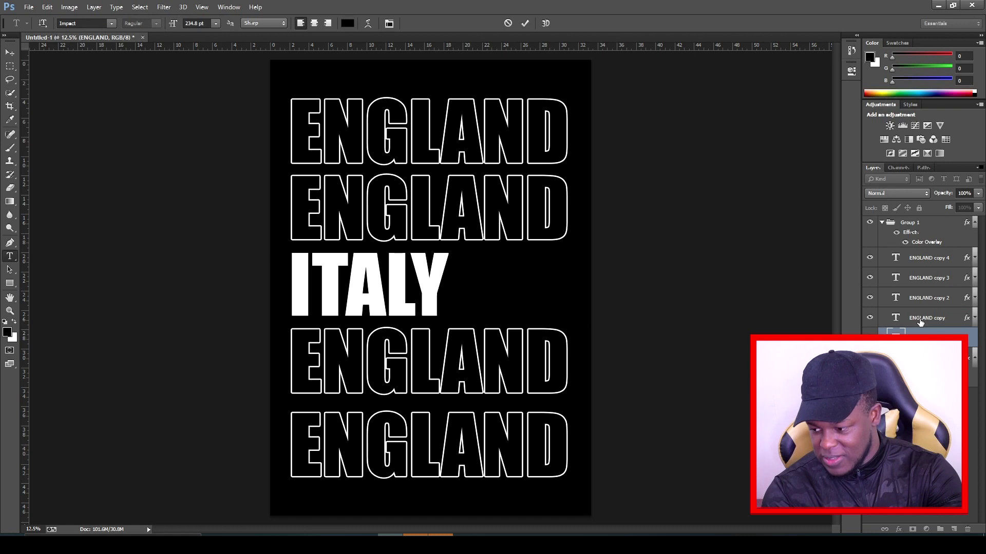
left_click(869, 317)
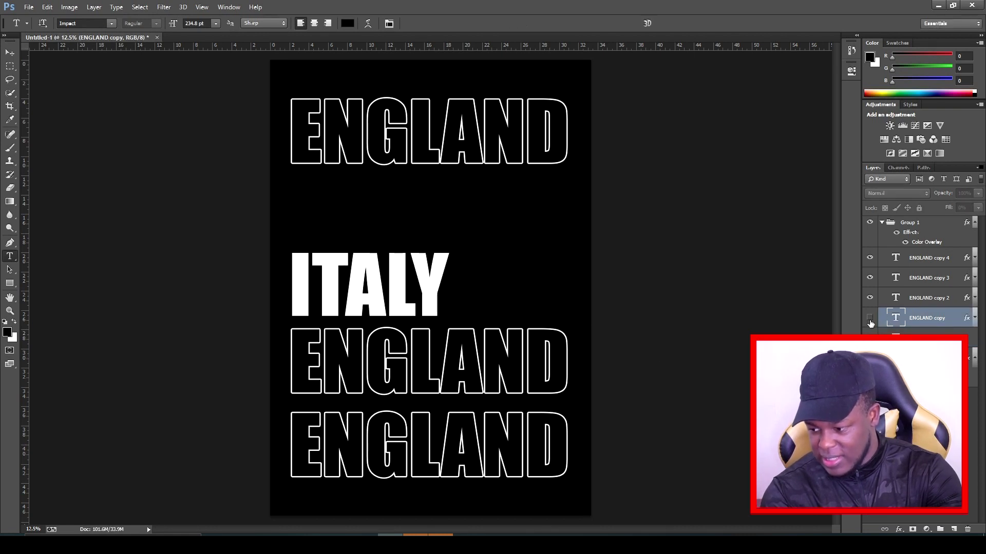
left_click(870, 319)
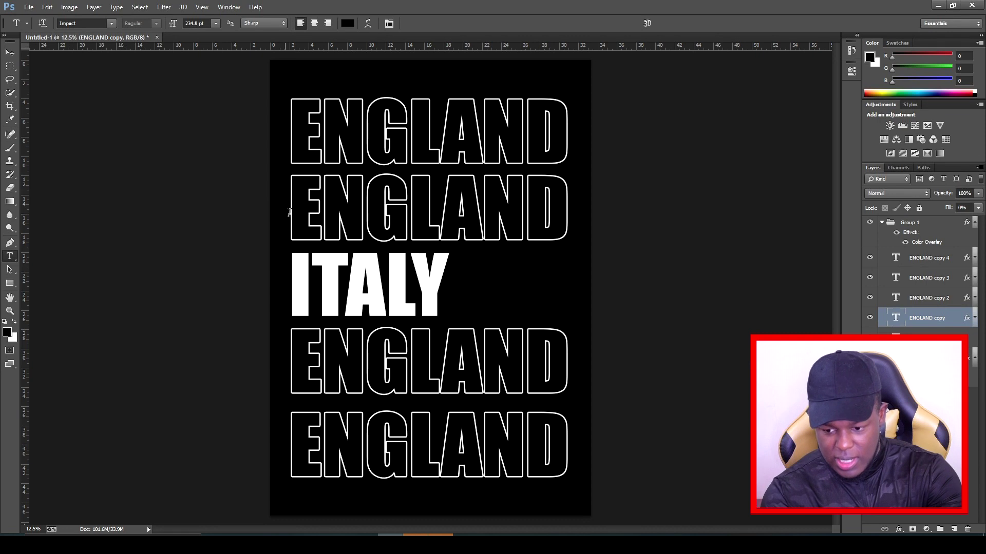
left_click_drag(294, 212, 623, 213)
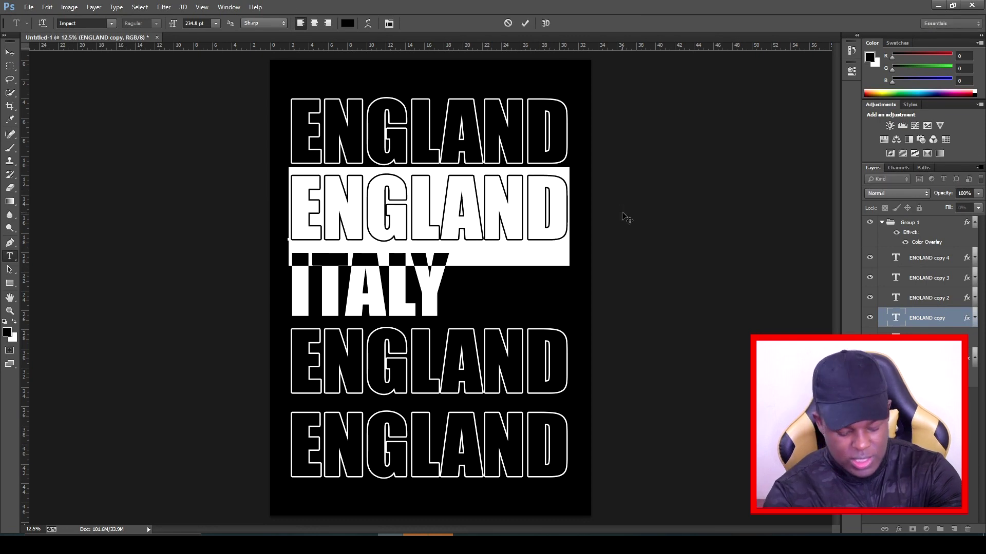
type("ITALY")
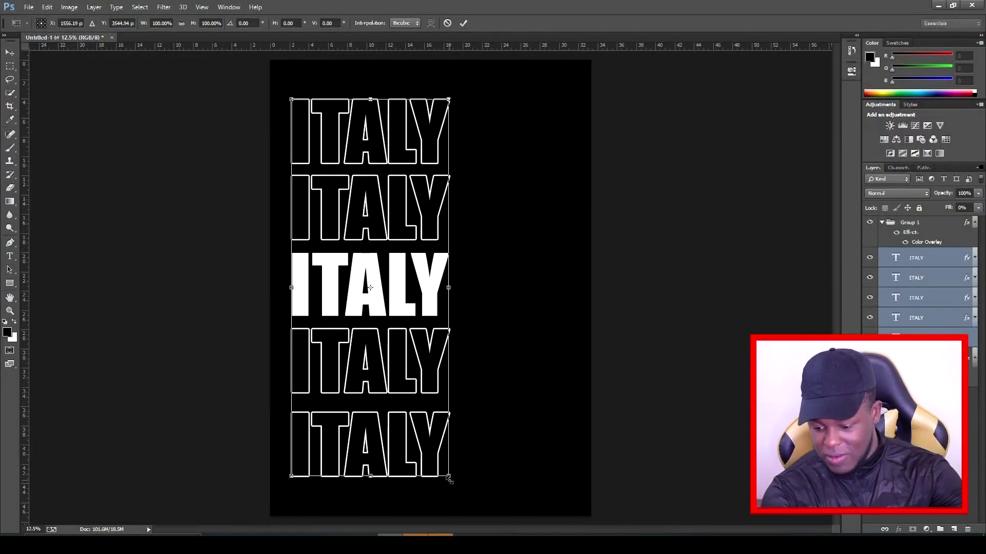
Step: Scale the five ITALY text layers together to 112.85%, centre them on the canvas, and apply the transformation
left_click_drag(450, 480, 456, 457)
left_click_drag(416, 384, 462, 354)
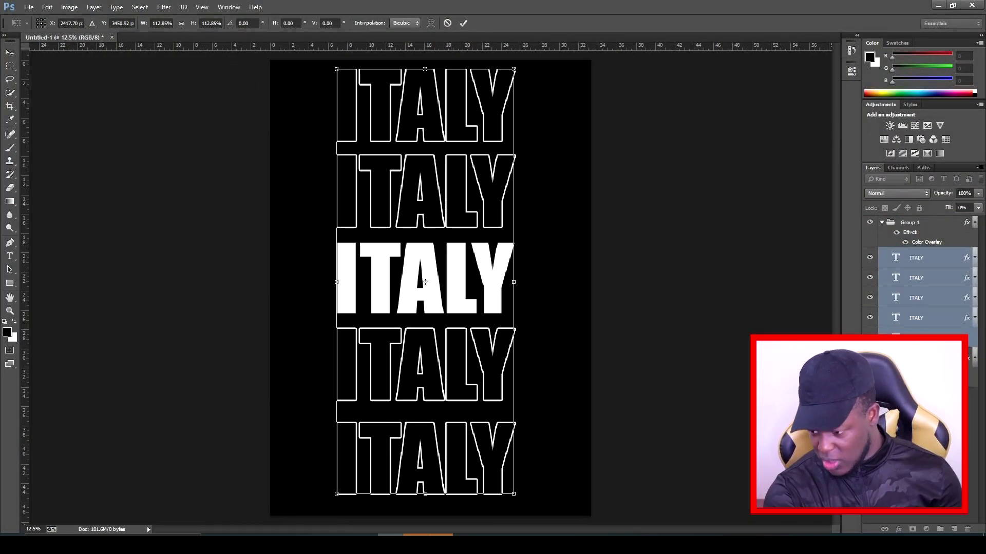
left_click(14, 55)
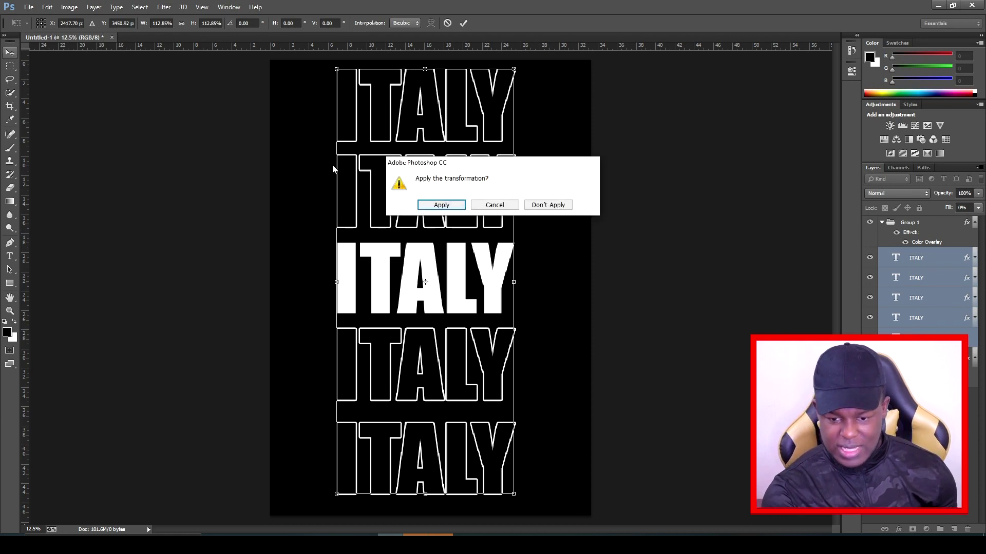
left_click(418, 205)
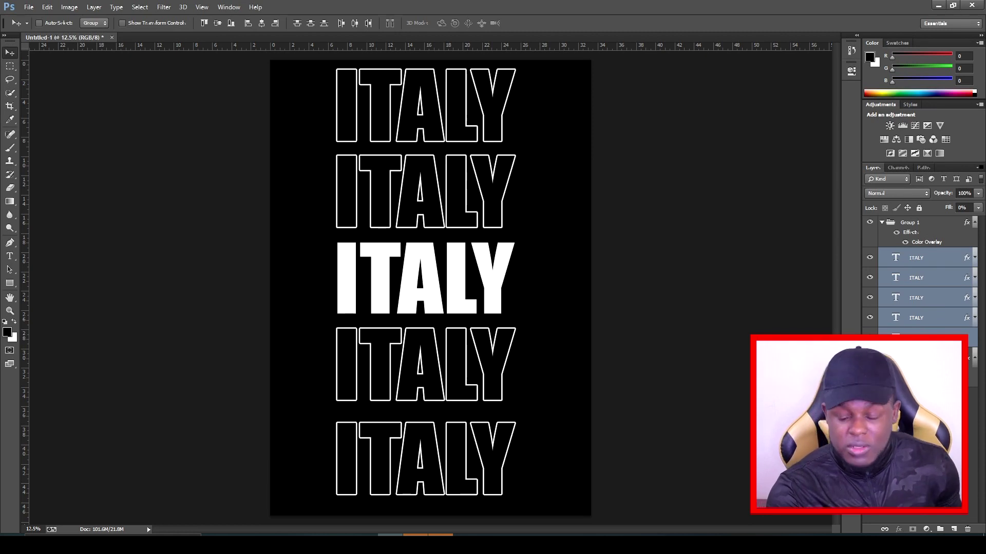
Step: Change Group 1's Color Overlay to red (ff0000)
left_click(941, 226)
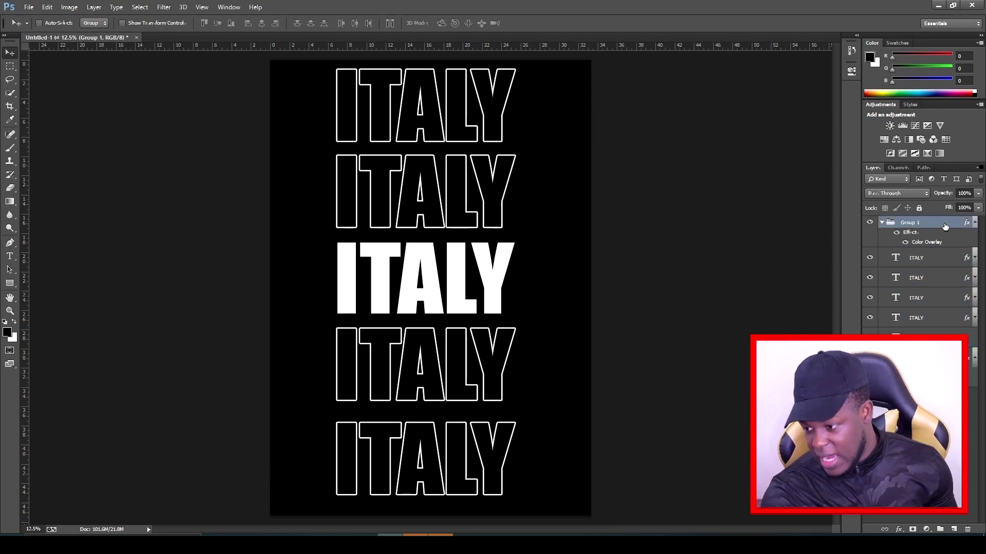
double_click(944, 225)
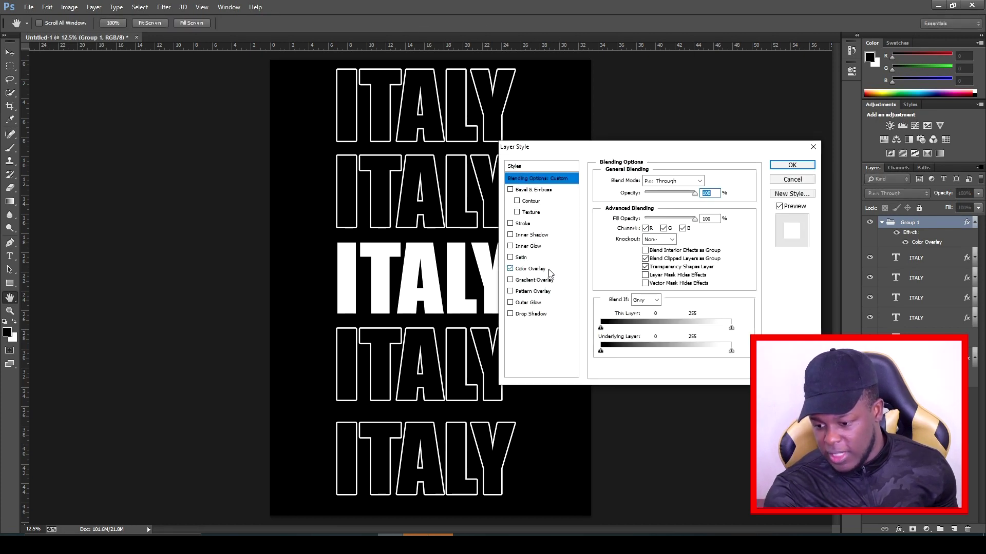
left_click(544, 269)
left_click(707, 181)
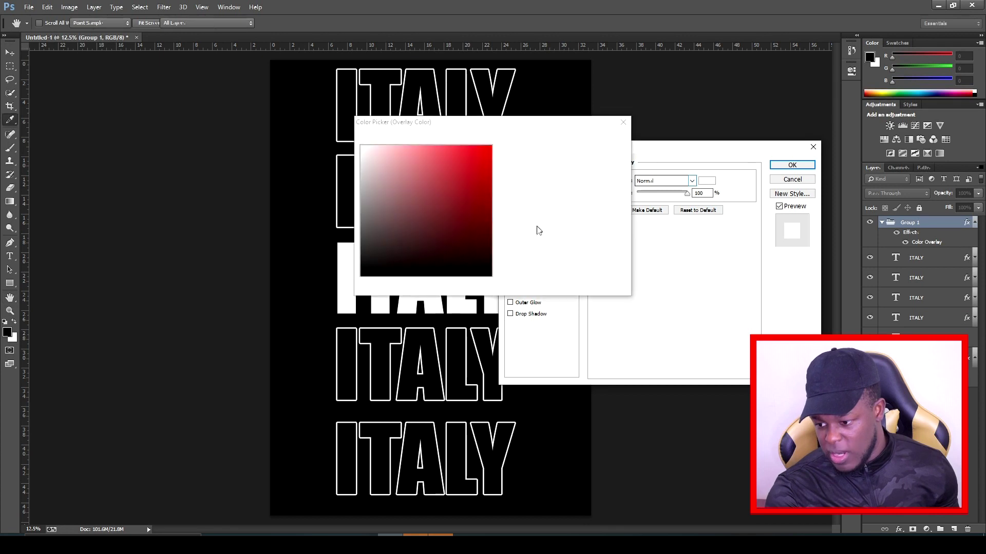
type("ff0000")
left_click(596, 140)
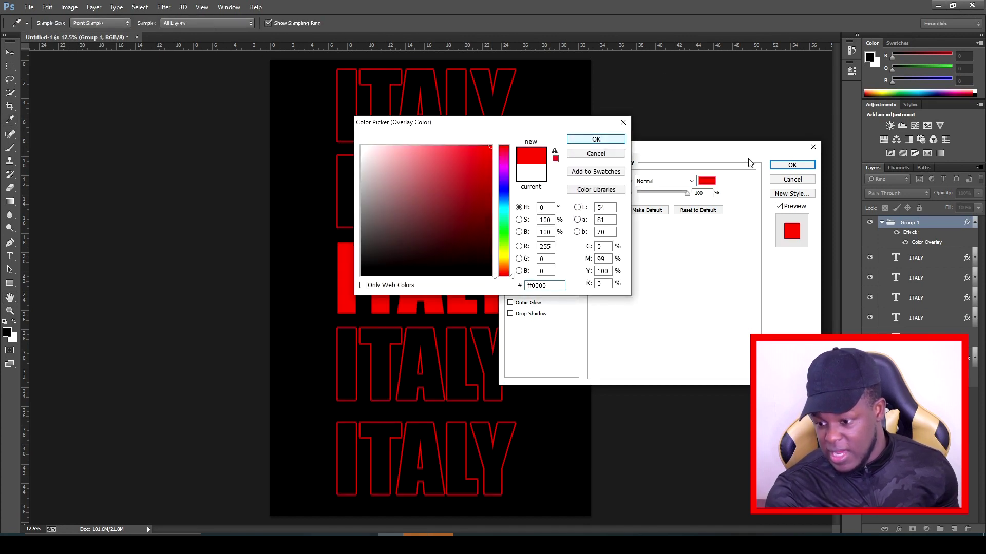
left_click(792, 165)
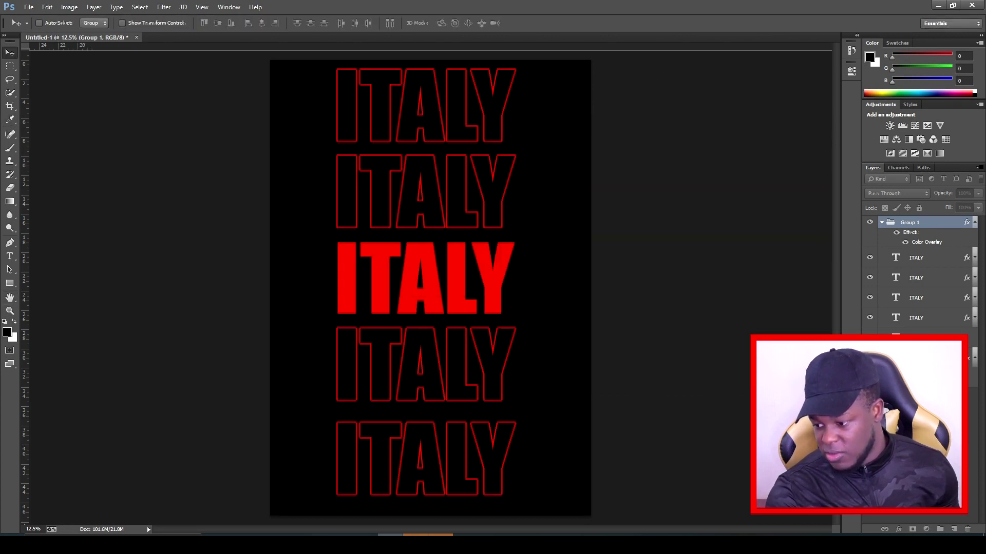